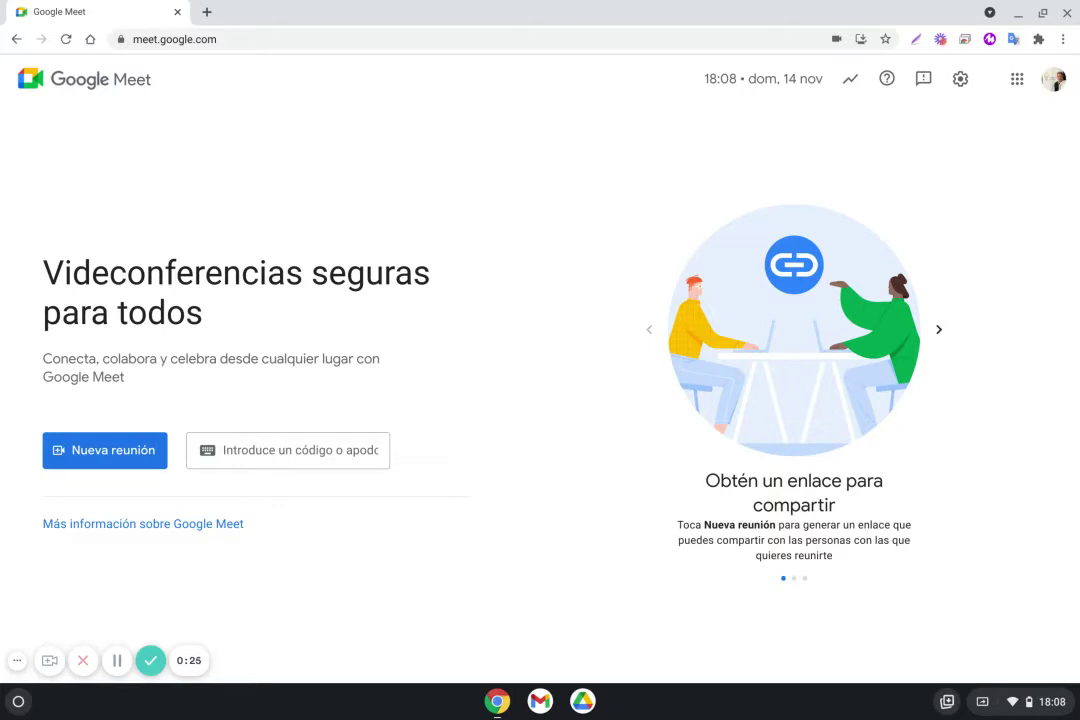
Step: Start scheduling a new meeting in Google Calendar and dismiss the site's notification request
click(85, 451)
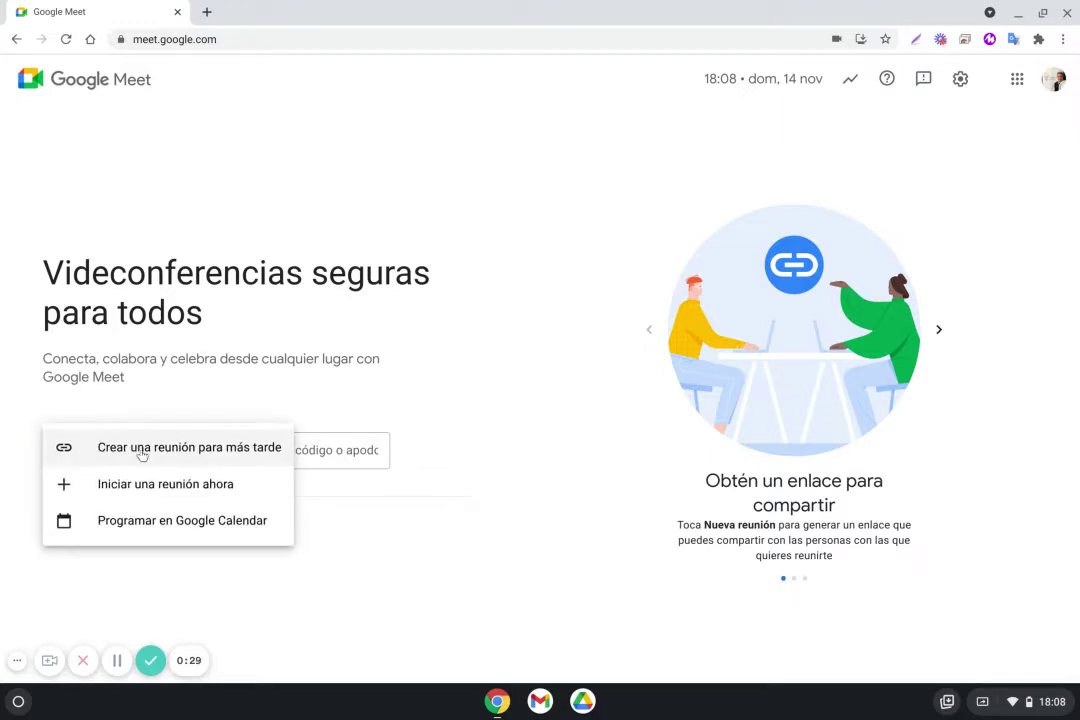
click(164, 522)
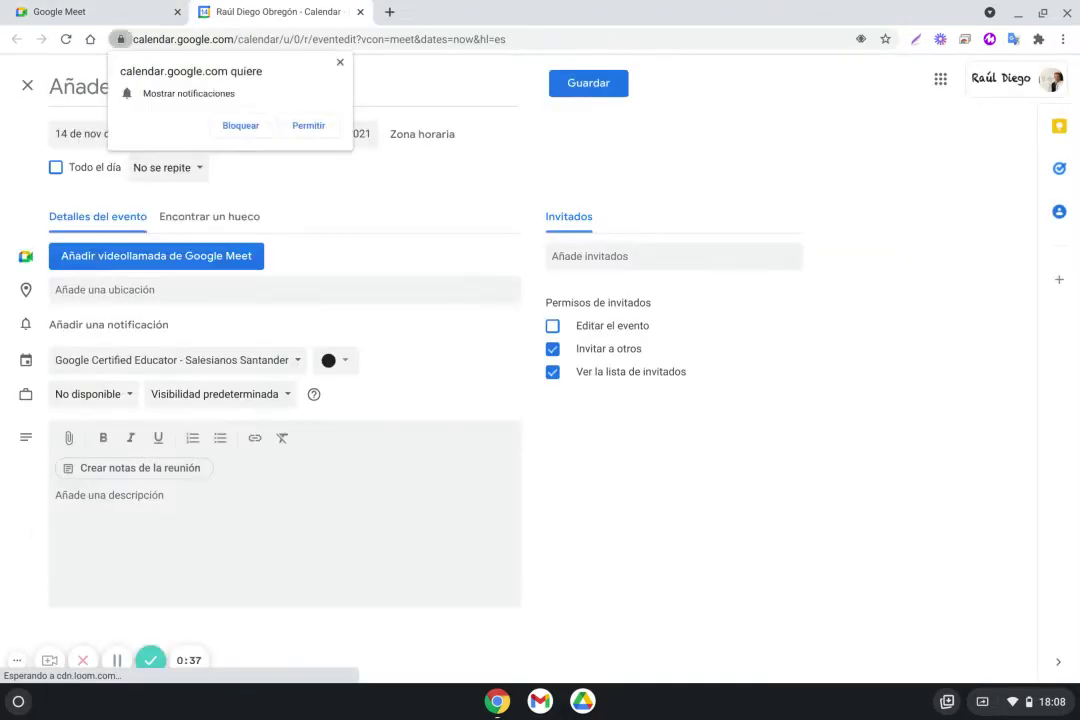
click(341, 62)
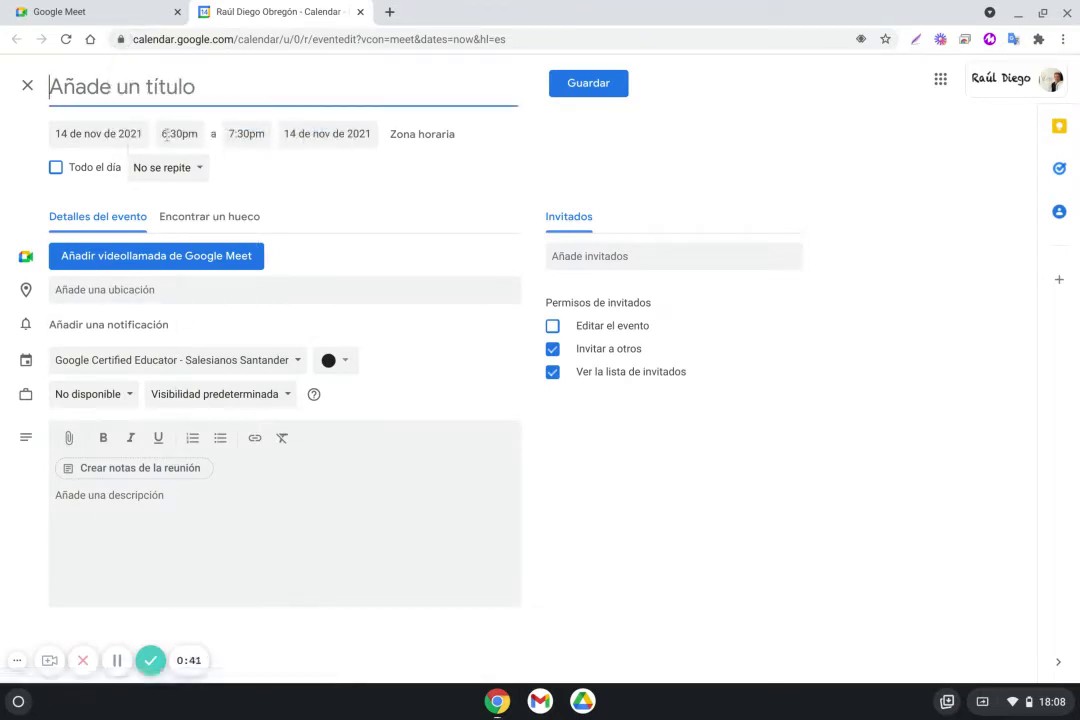
Step: Set the event's date to 16 November 2021 and its start time to 8:00am
click(106, 136)
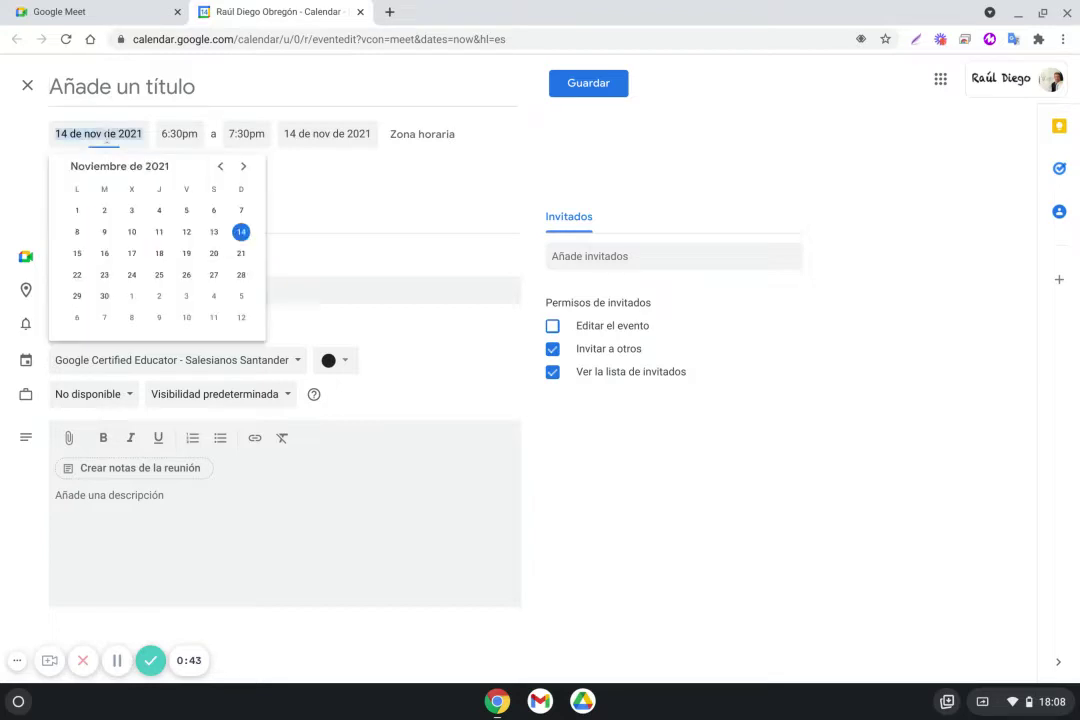
click(104, 253)
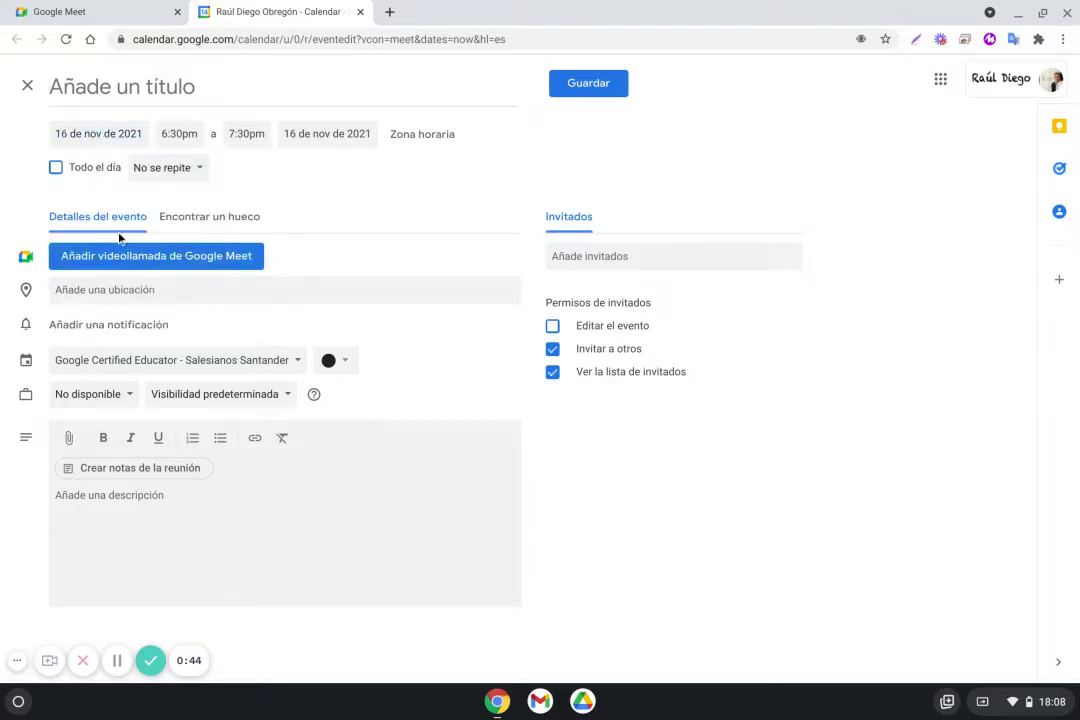
click(171, 132)
scroll(195, 244, up, 10)
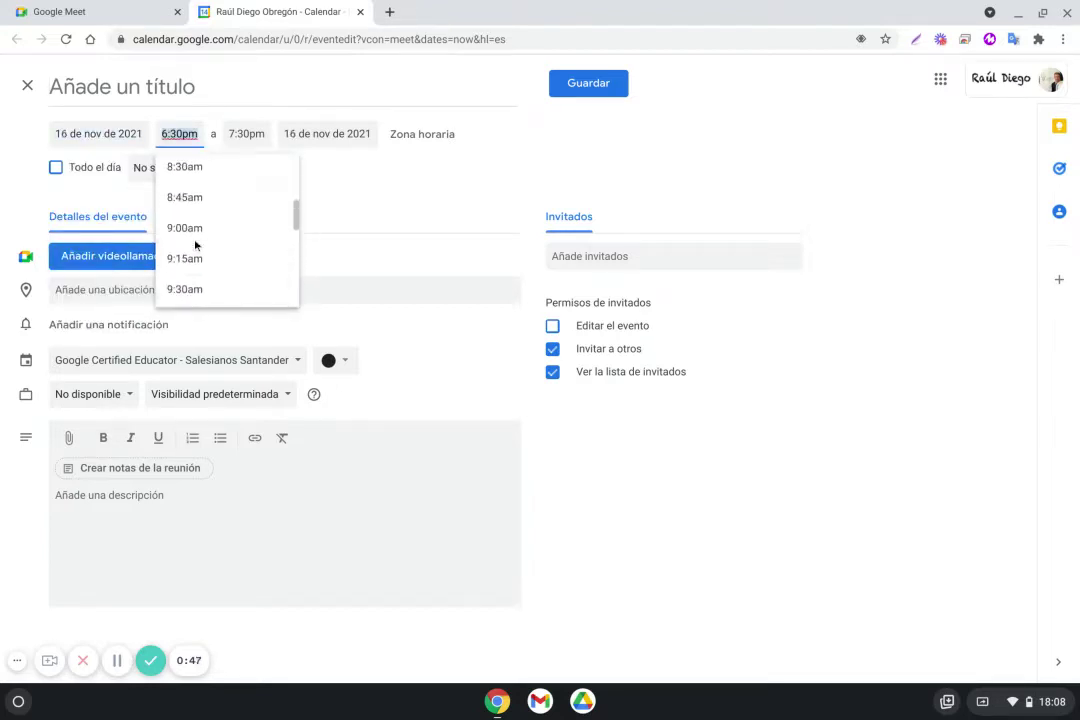
scroll(196, 244, up, 2)
click(190, 253)
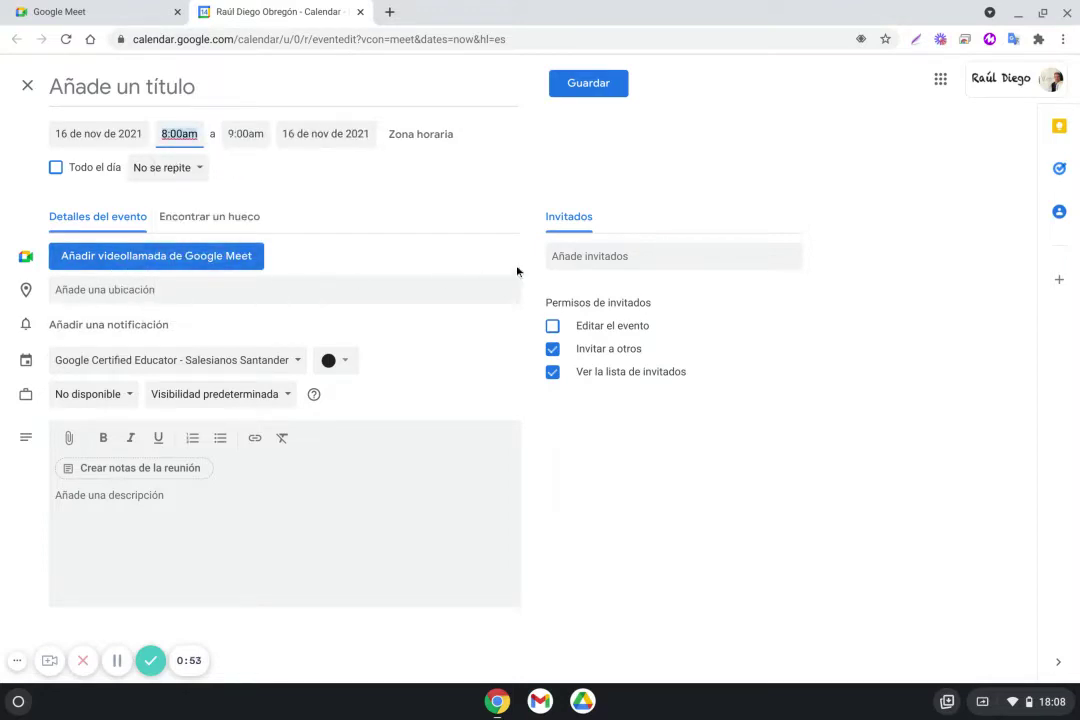
Step: Add a Google Meet video call to the event and save its call options with Acceso rápido enabled
click(165, 256)
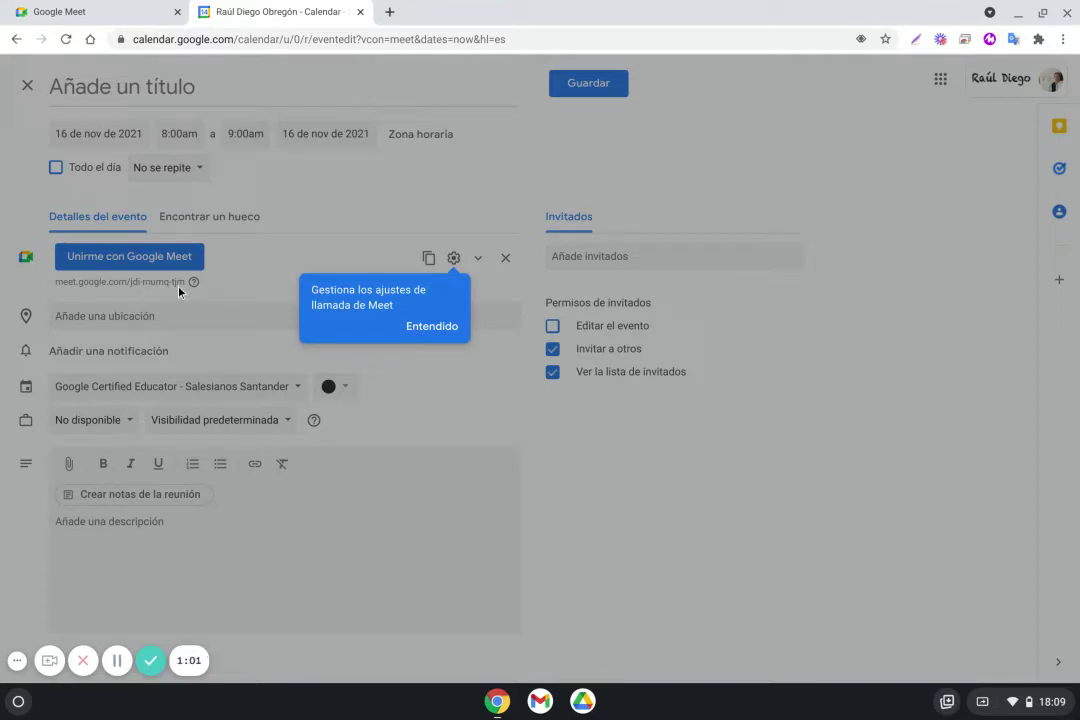
click(422, 327)
click(453, 258)
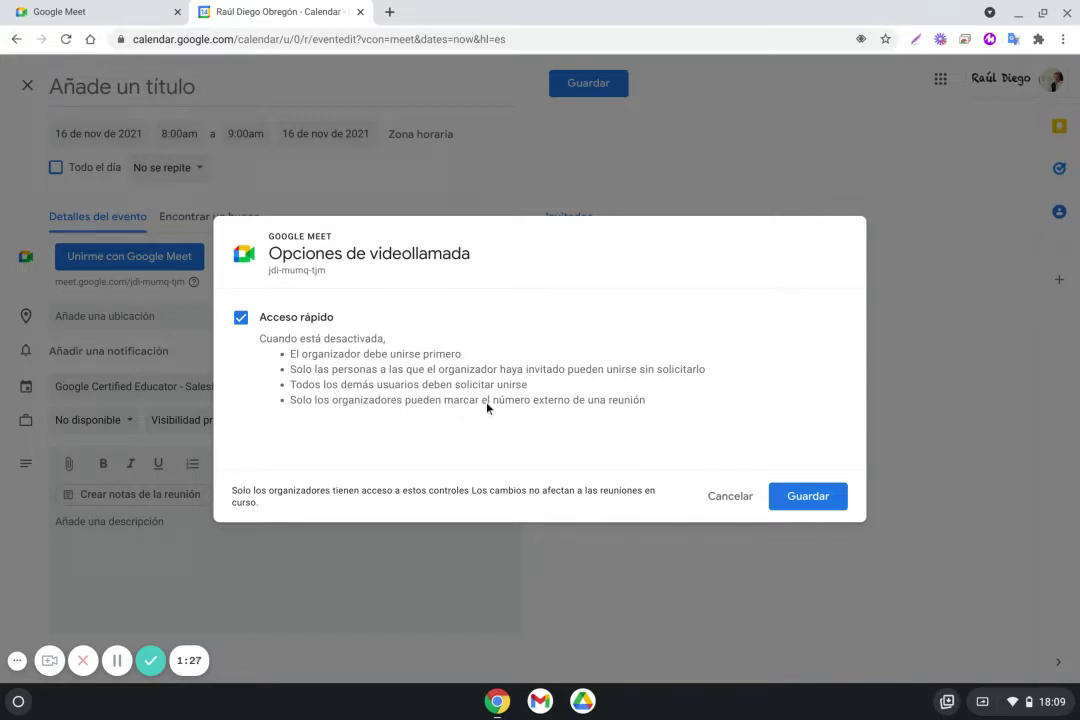
click(242, 319)
click(241, 318)
click(805, 496)
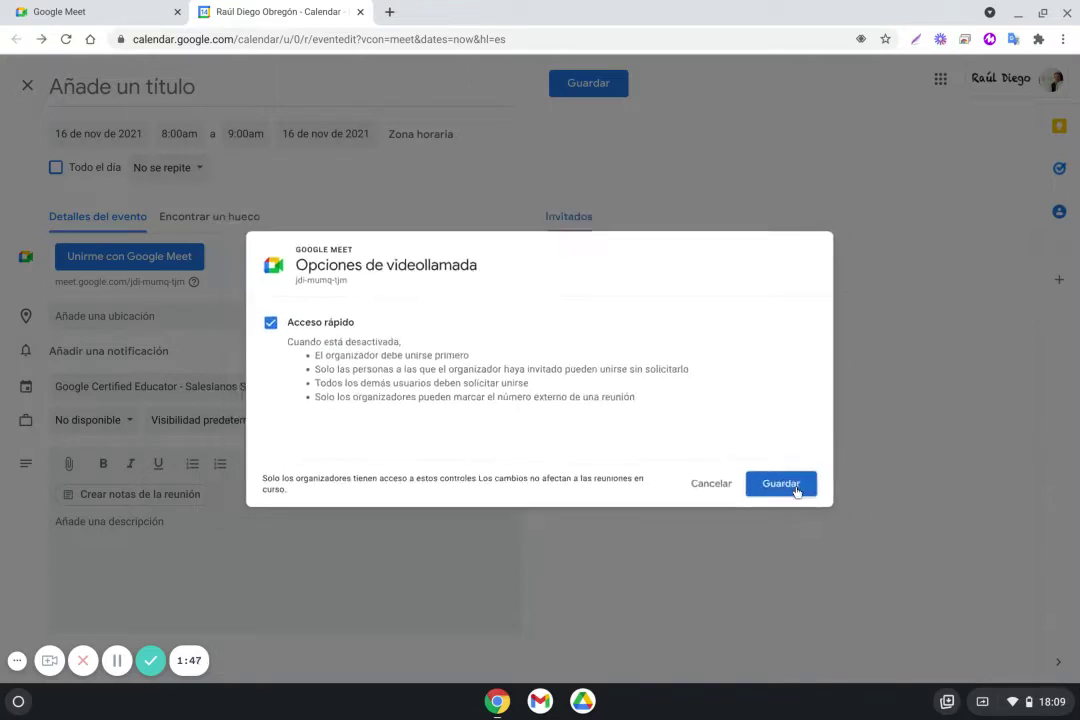
Step: Look at the suggested guests for the event without adding anyone
click(637, 256)
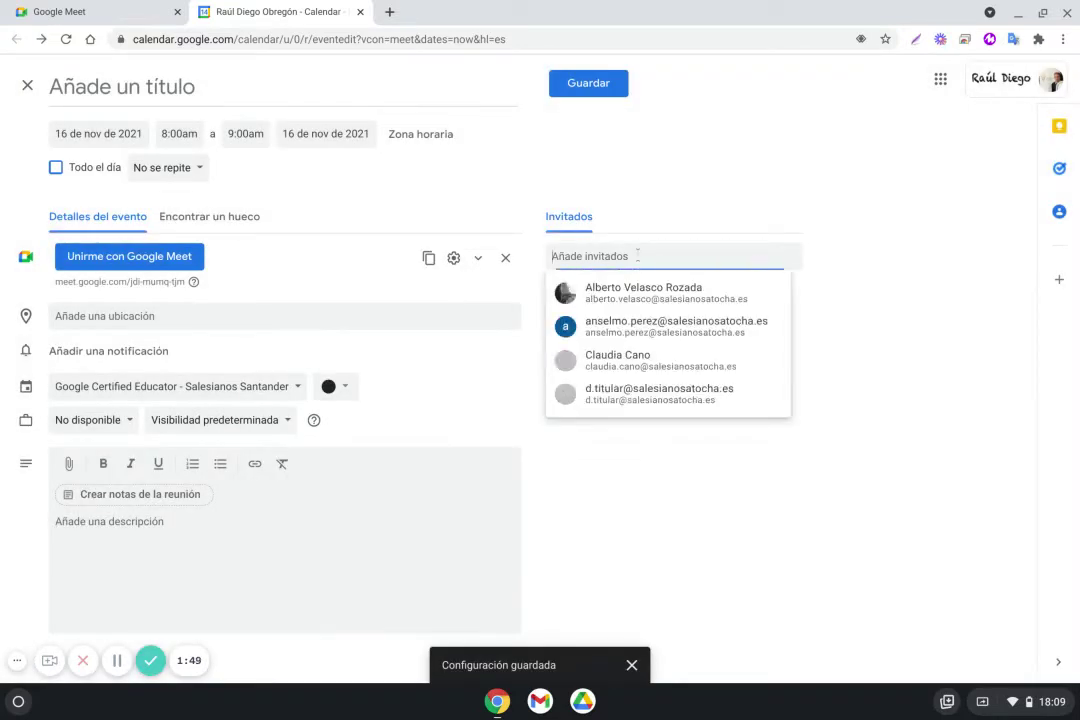
click(680, 215)
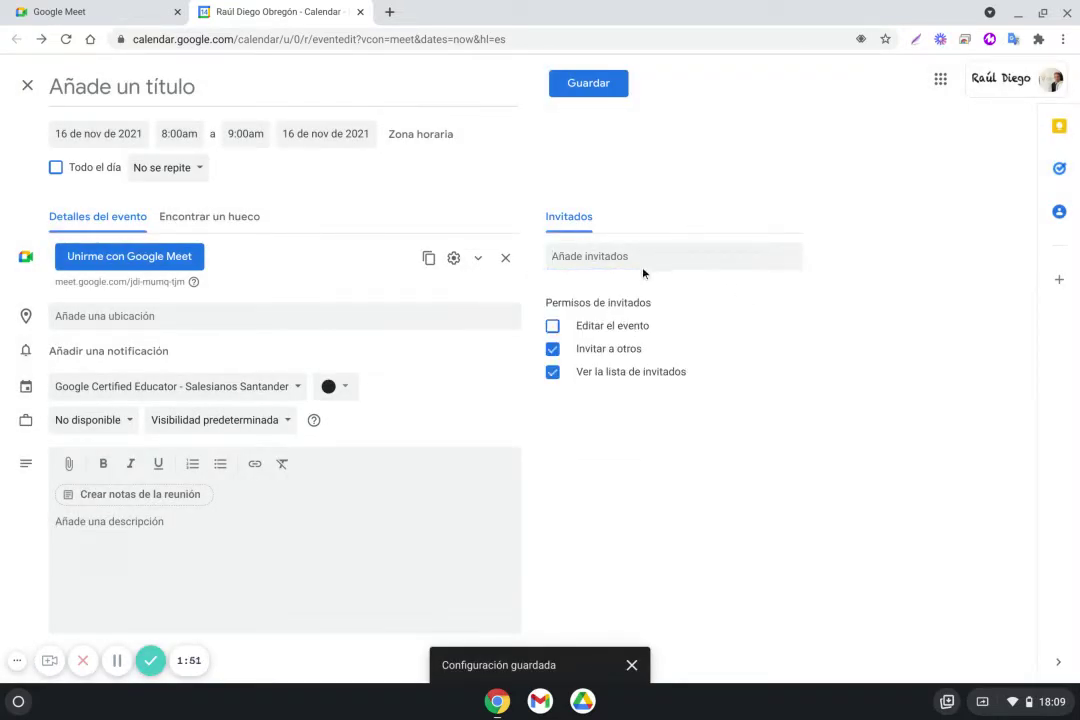
click(586, 256)
click(844, 287)
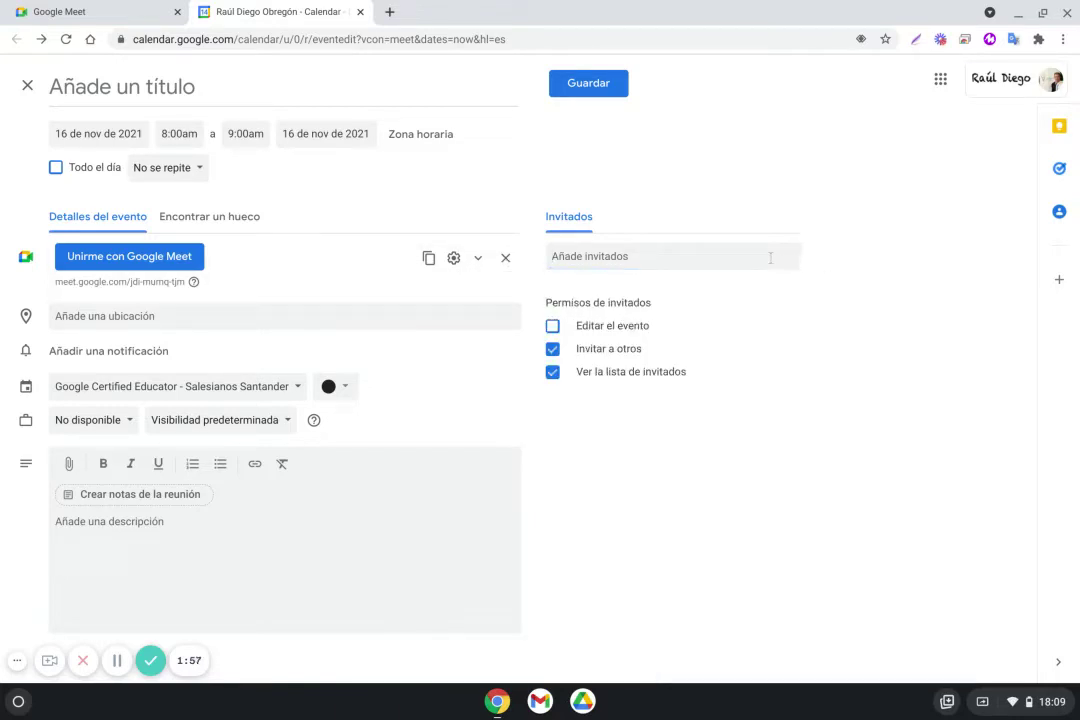
Step: Remove the Google Meet video call from the event and check the guest field
click(505, 258)
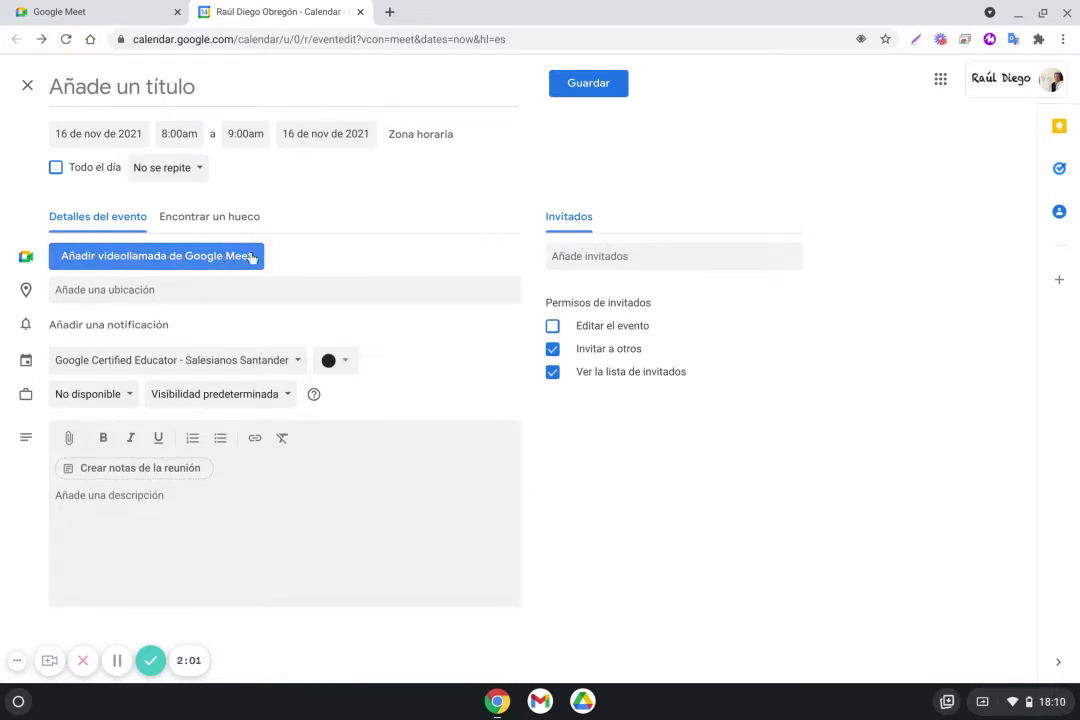
click(610, 252)
click(826, 260)
Step: Discard the unsaved event and close the Calendar page to return to Google Meet
click(27, 87)
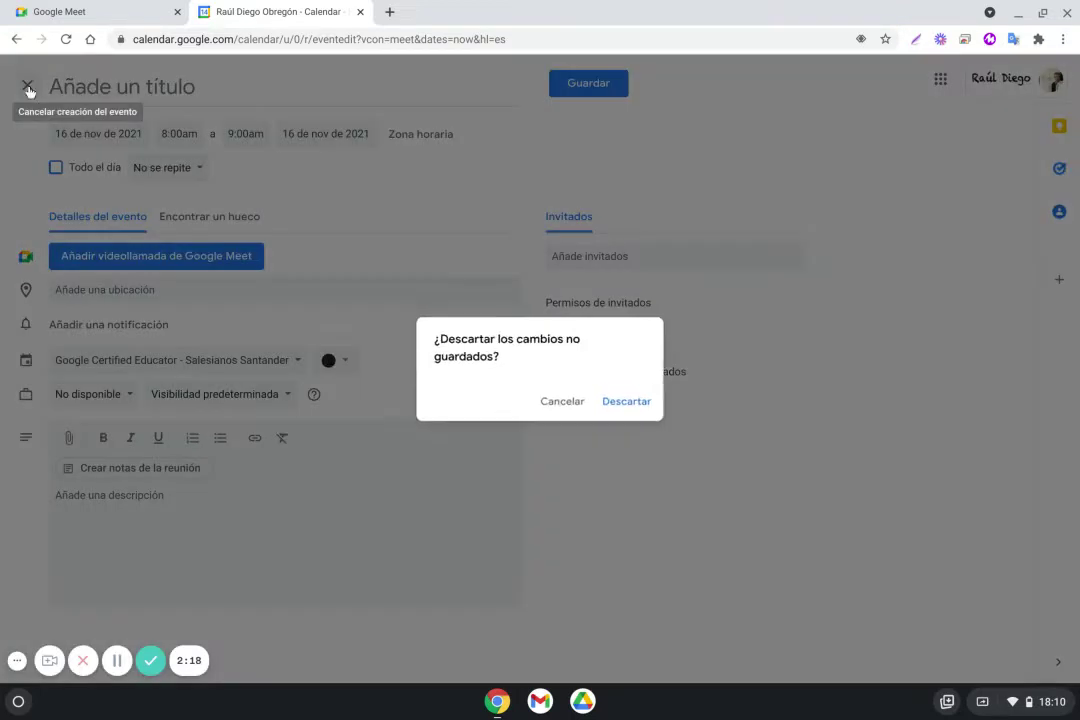
click(598, 401)
click(359, 12)
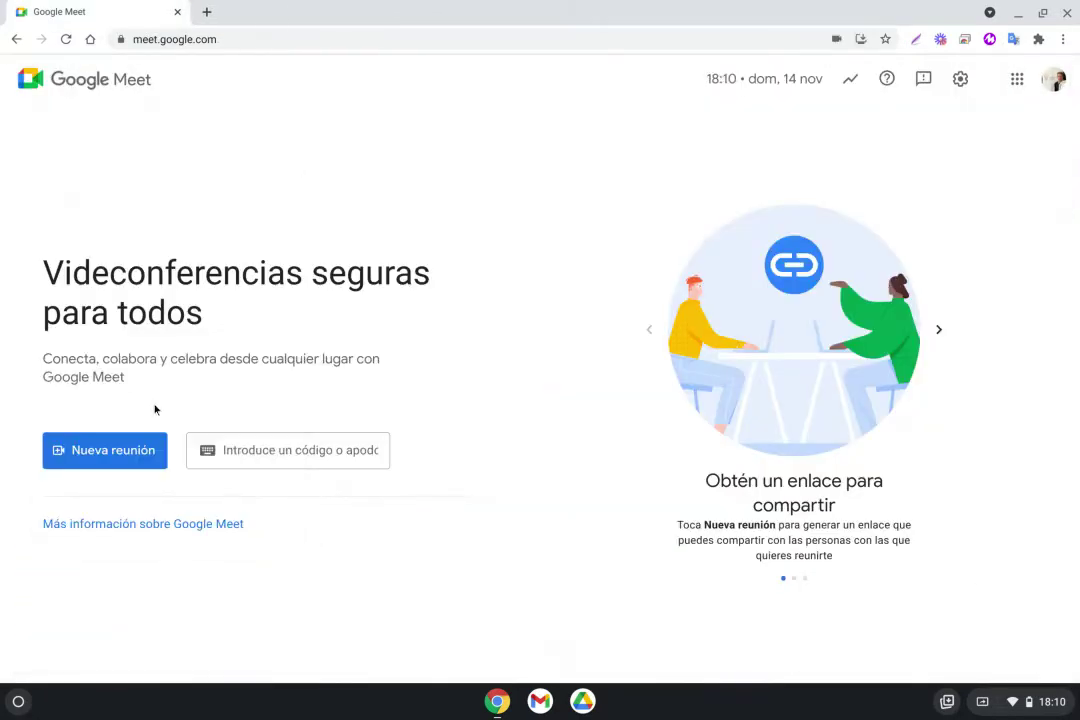
Step: Start an instant meeting, dismiss its joining information and select the meeting's web address
click(101, 446)
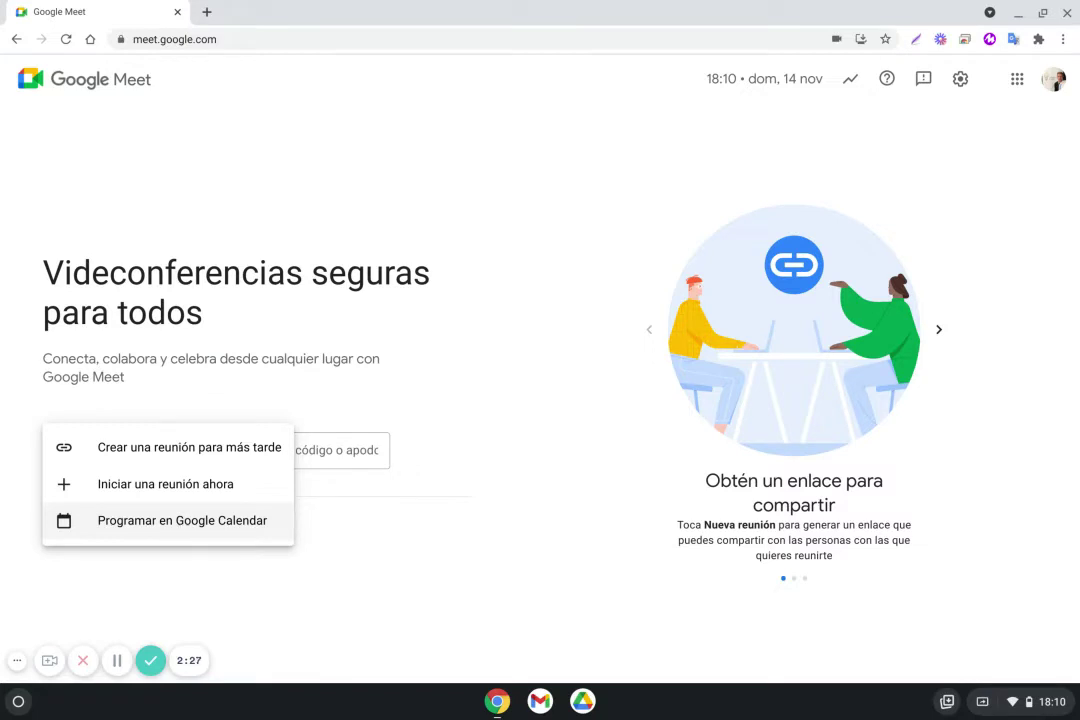
click(181, 494)
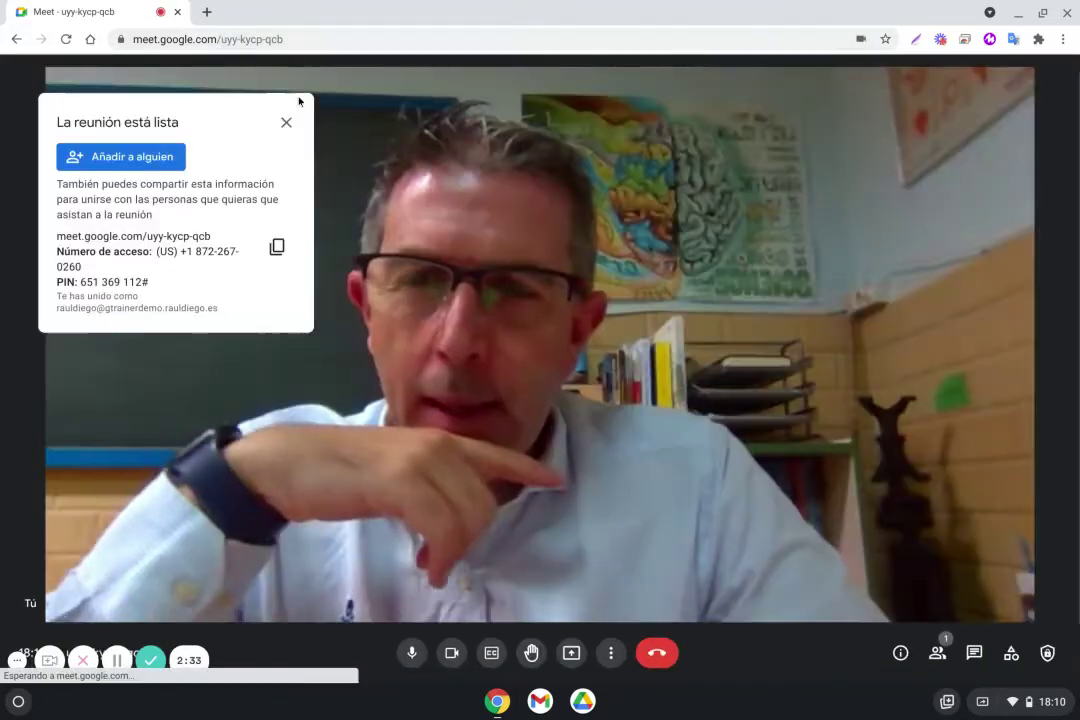
click(287, 122)
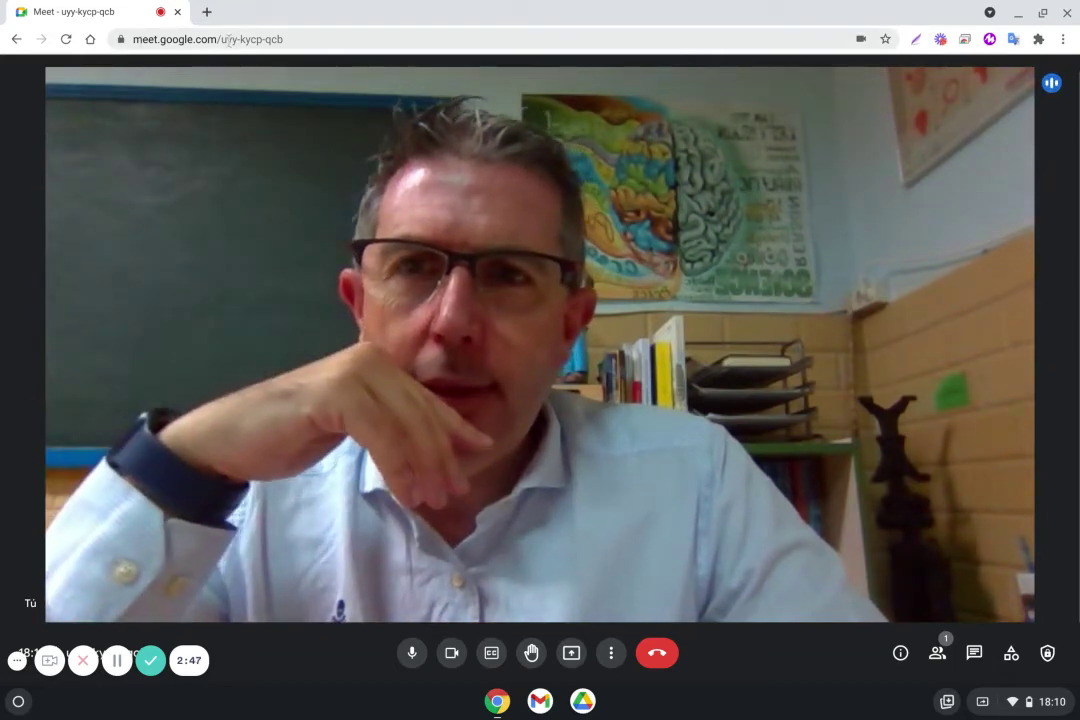
click(241, 38)
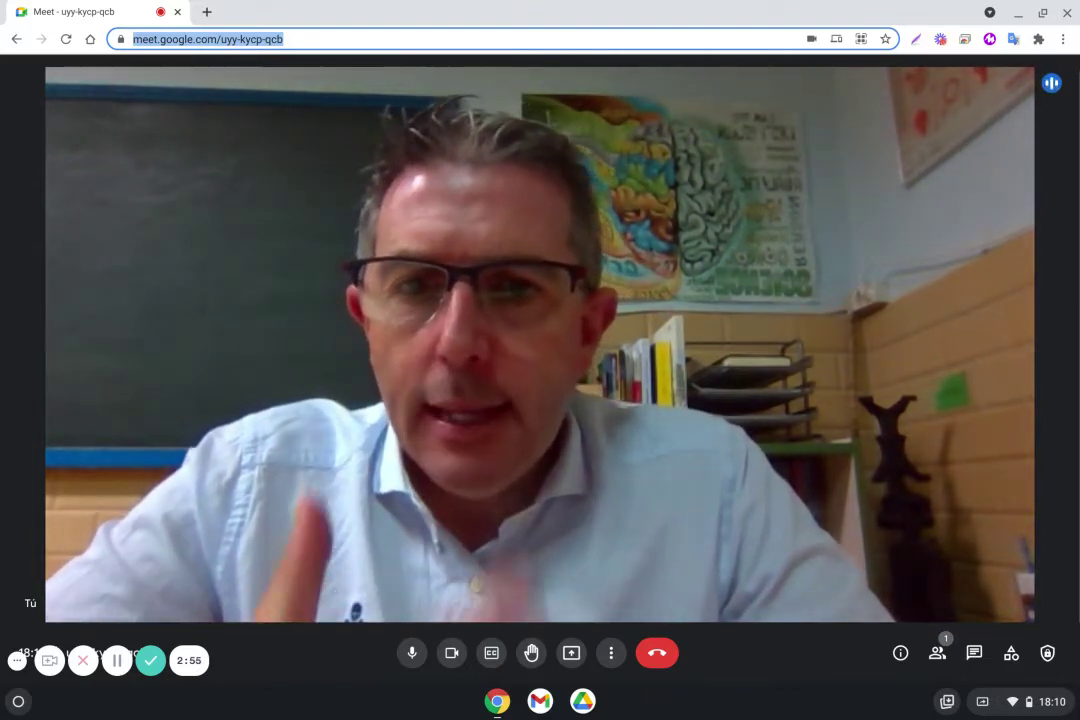
Step: Turn the microphone off and back on, and do the same with the camera
click(414, 656)
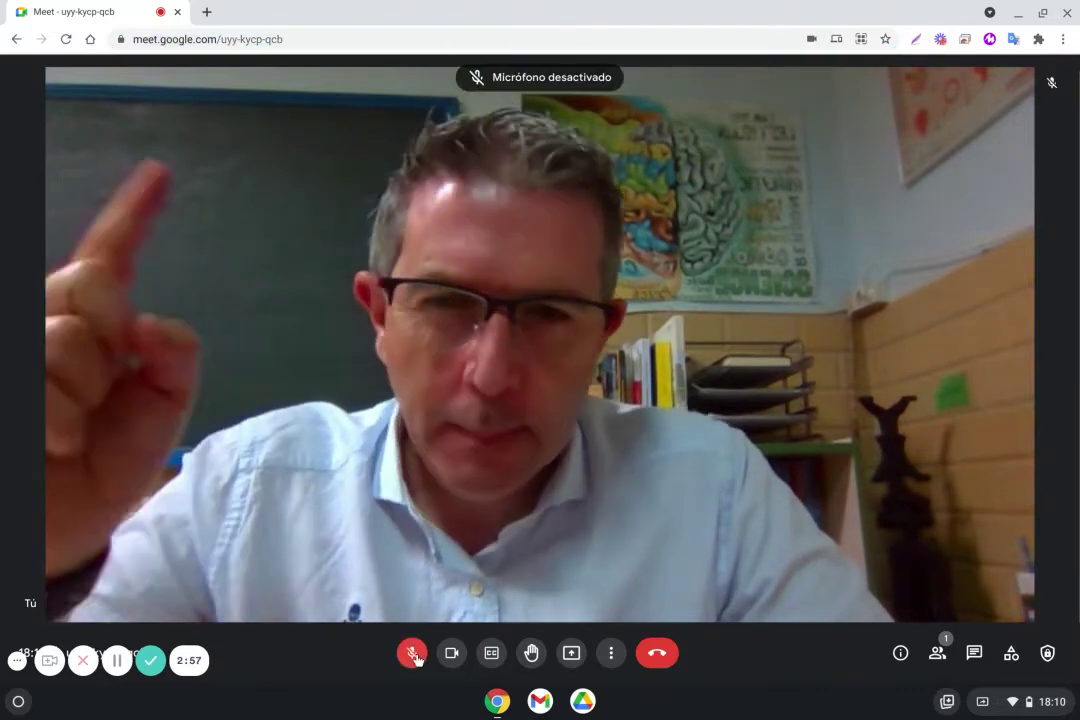
click(414, 656)
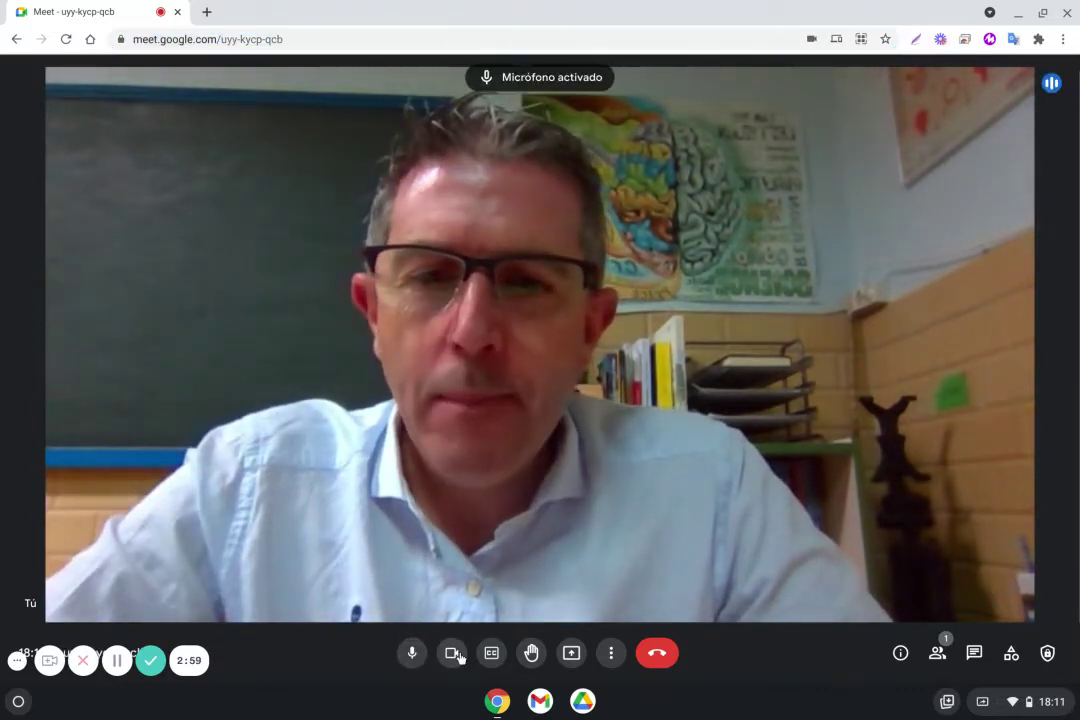
click(457, 655)
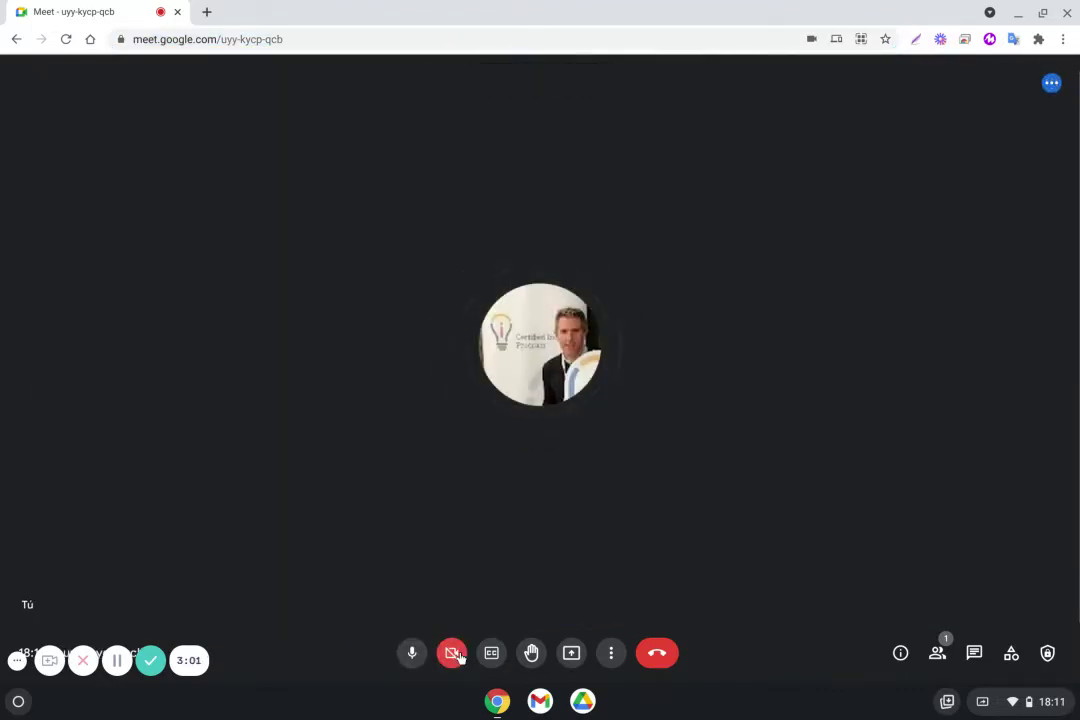
click(455, 655)
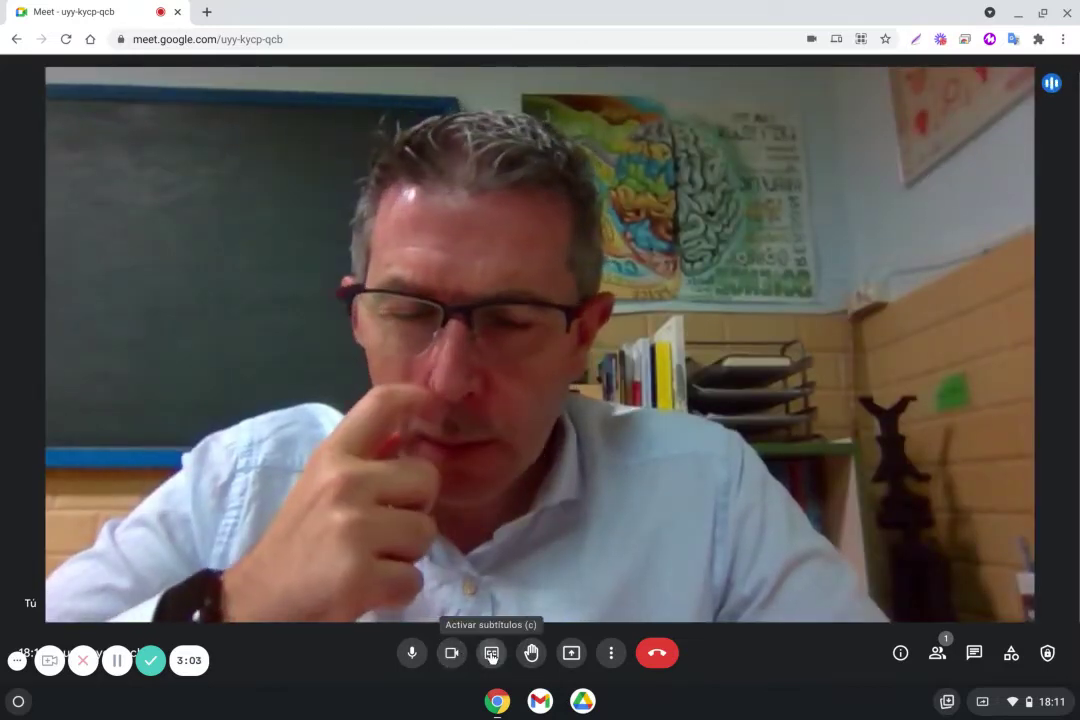
Step: Turn on captions, set their language to Español (España), and turn the captions off again
click(491, 655)
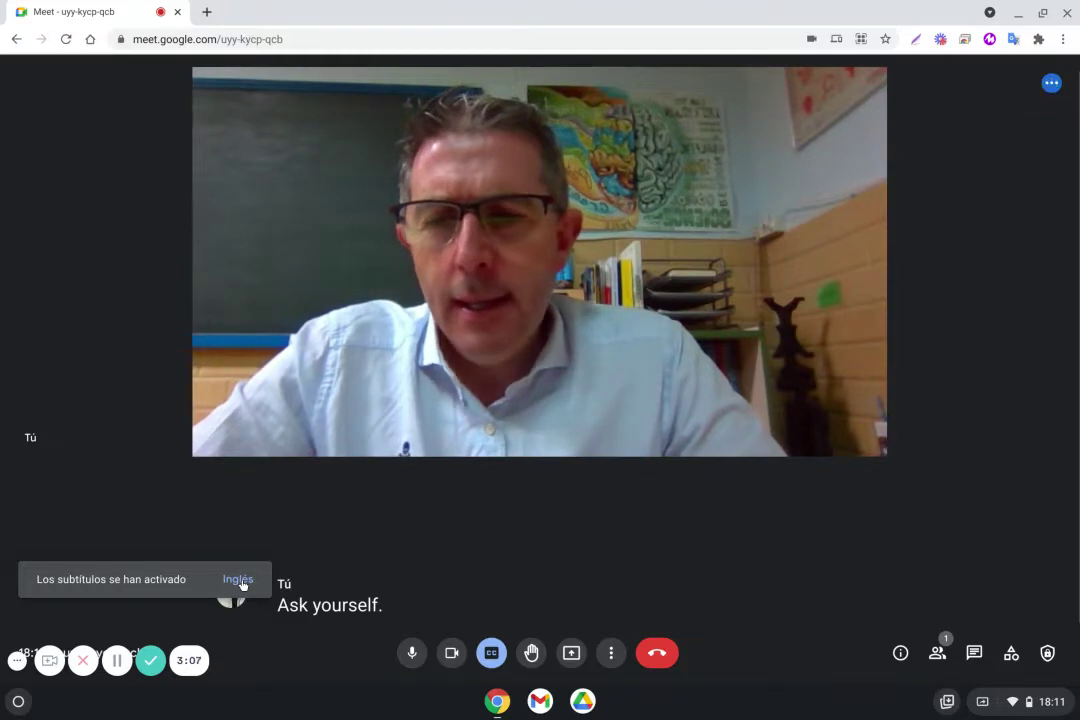
click(242, 580)
click(436, 411)
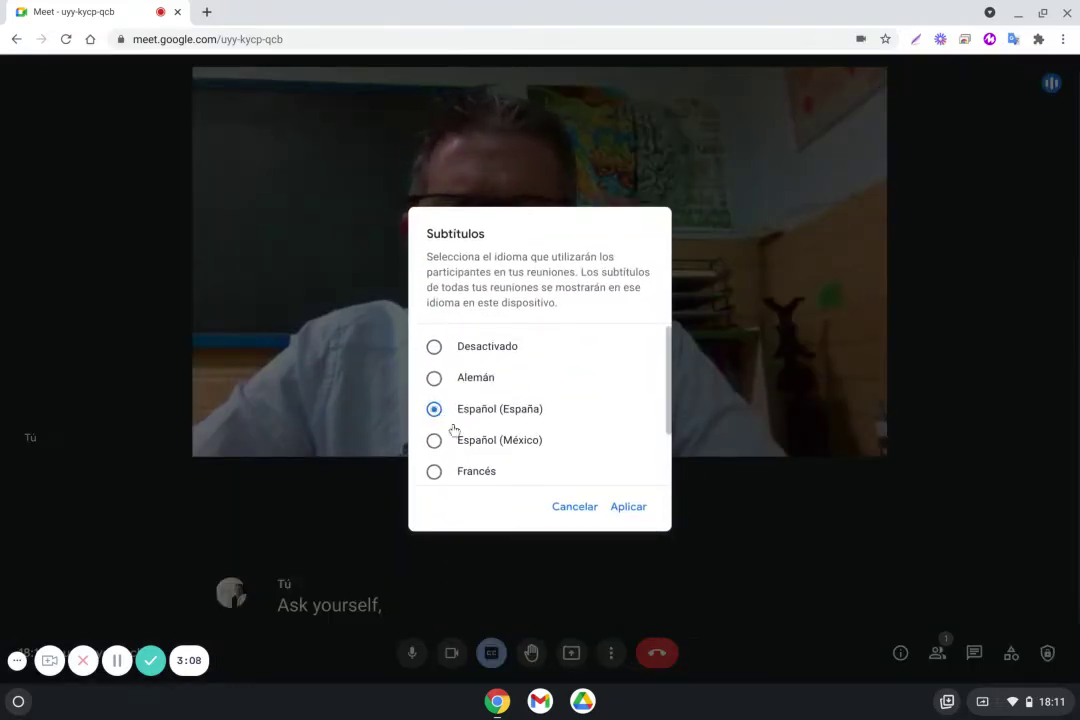
click(630, 512)
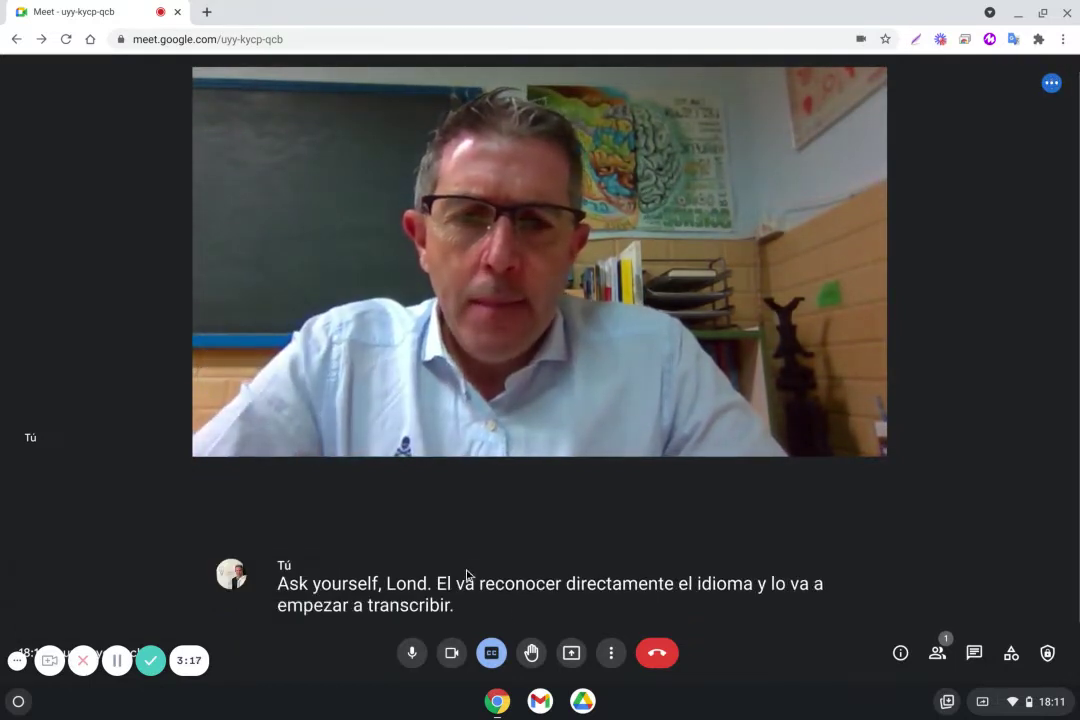
click(491, 655)
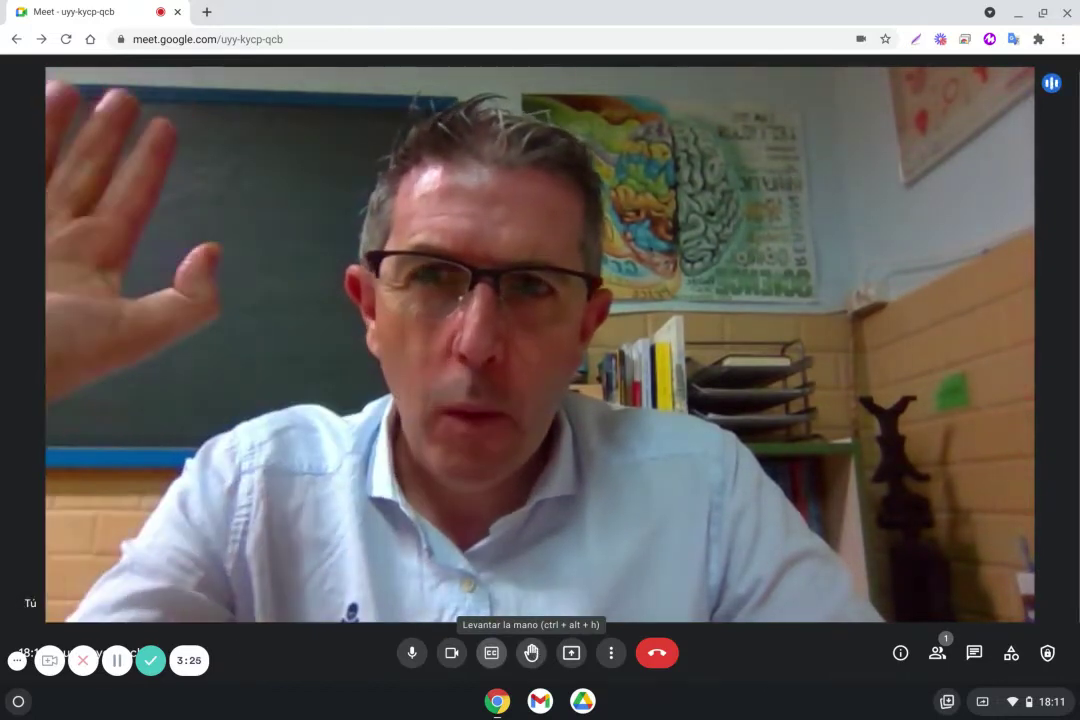
Step: Raise a hand in the meeting, show the list of participants, and lower the hand
click(531, 652)
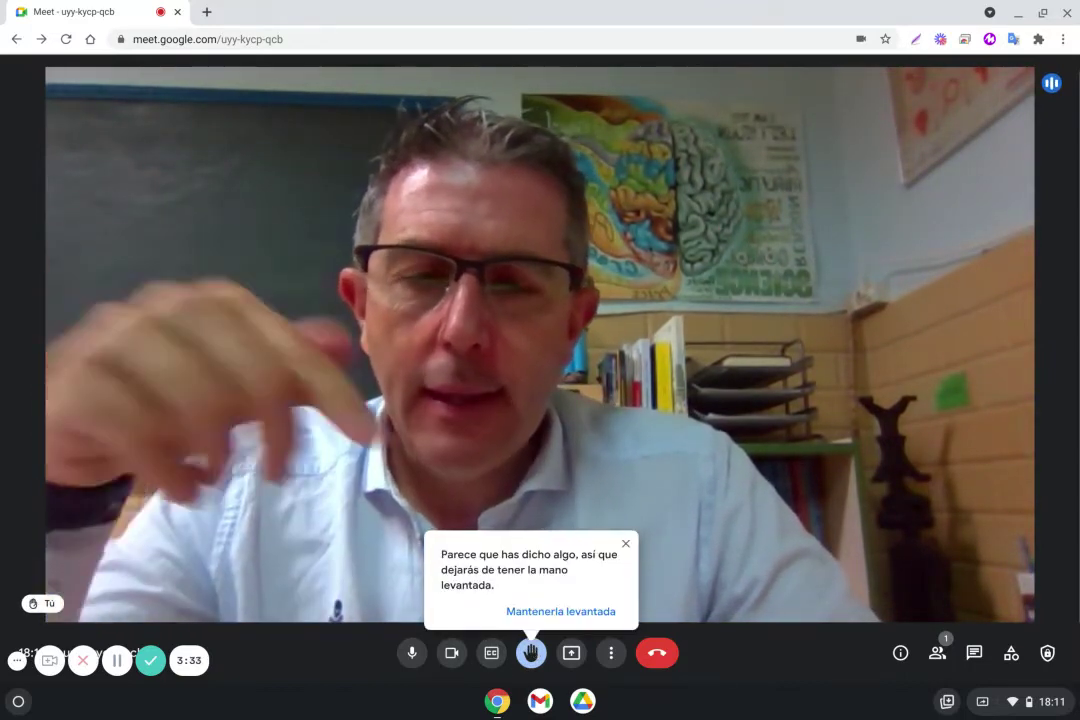
click(940, 658)
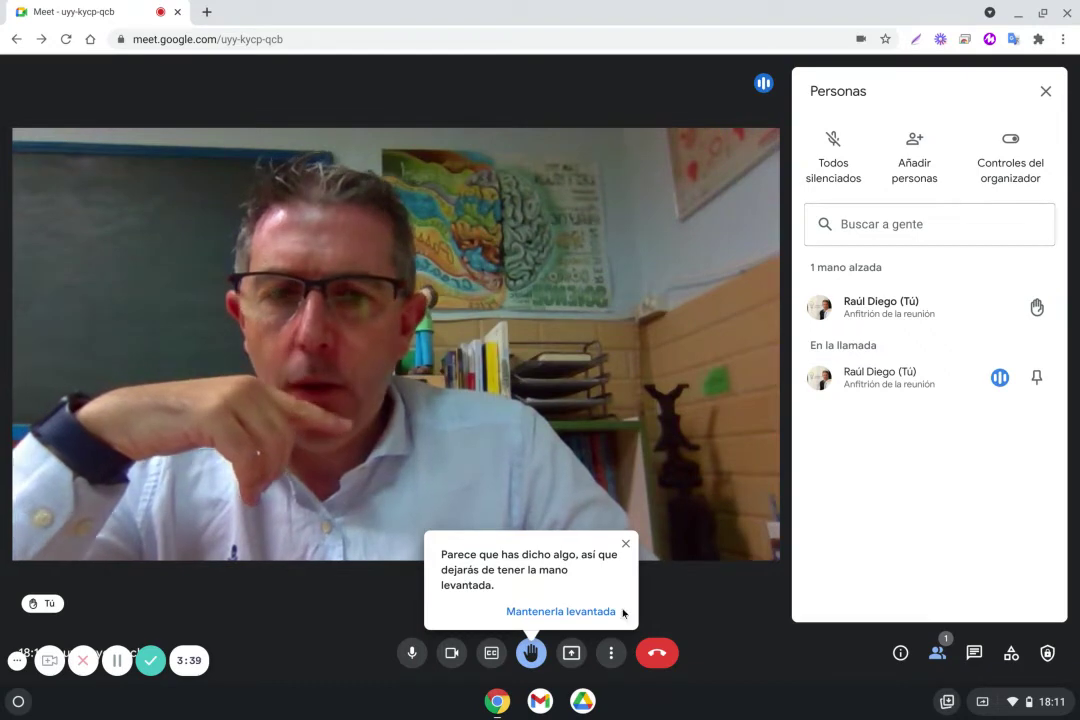
click(531, 652)
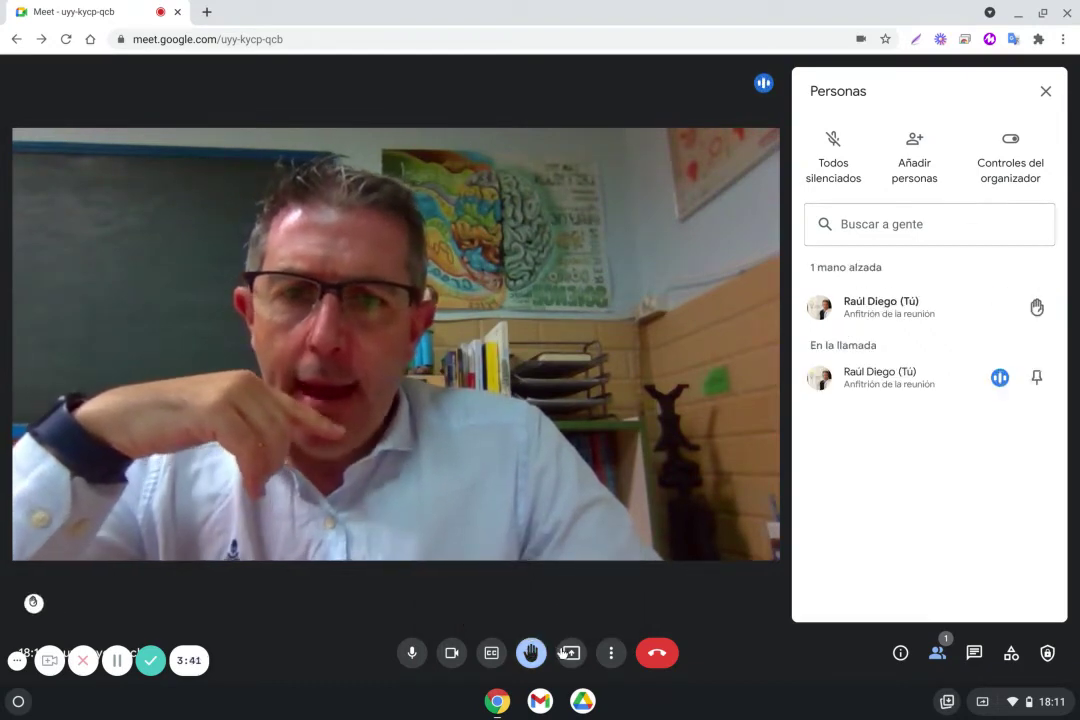
Step: Open the choice of a Chrome tab to present in the meeting and cancel the sharing
click(571, 652)
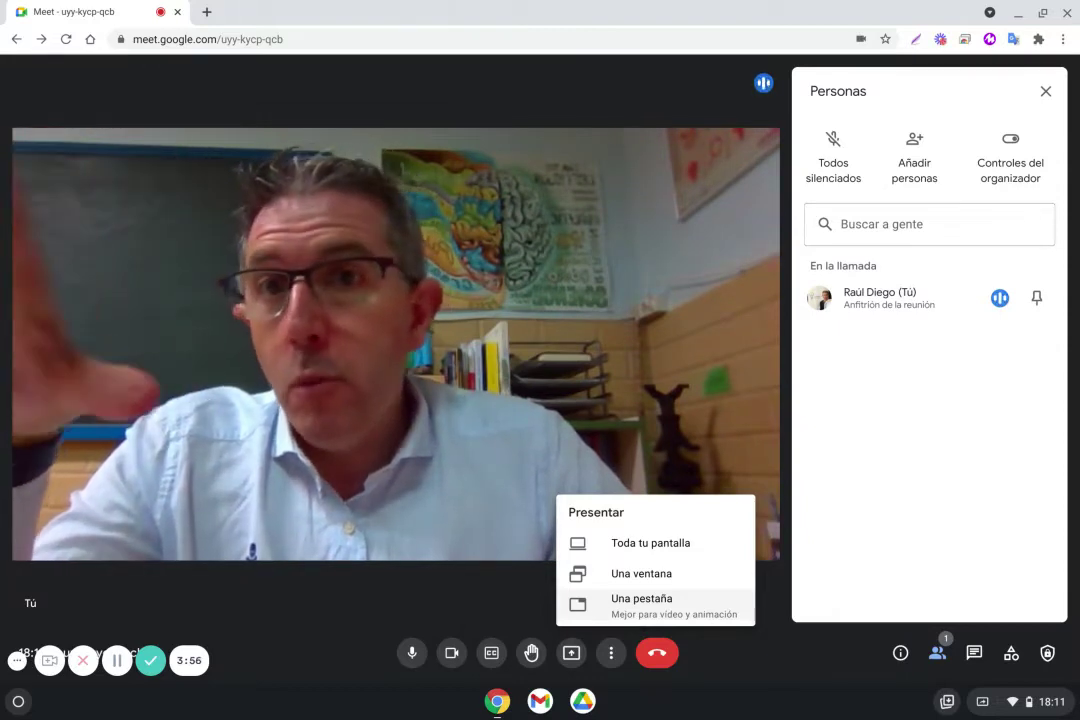
click(698, 608)
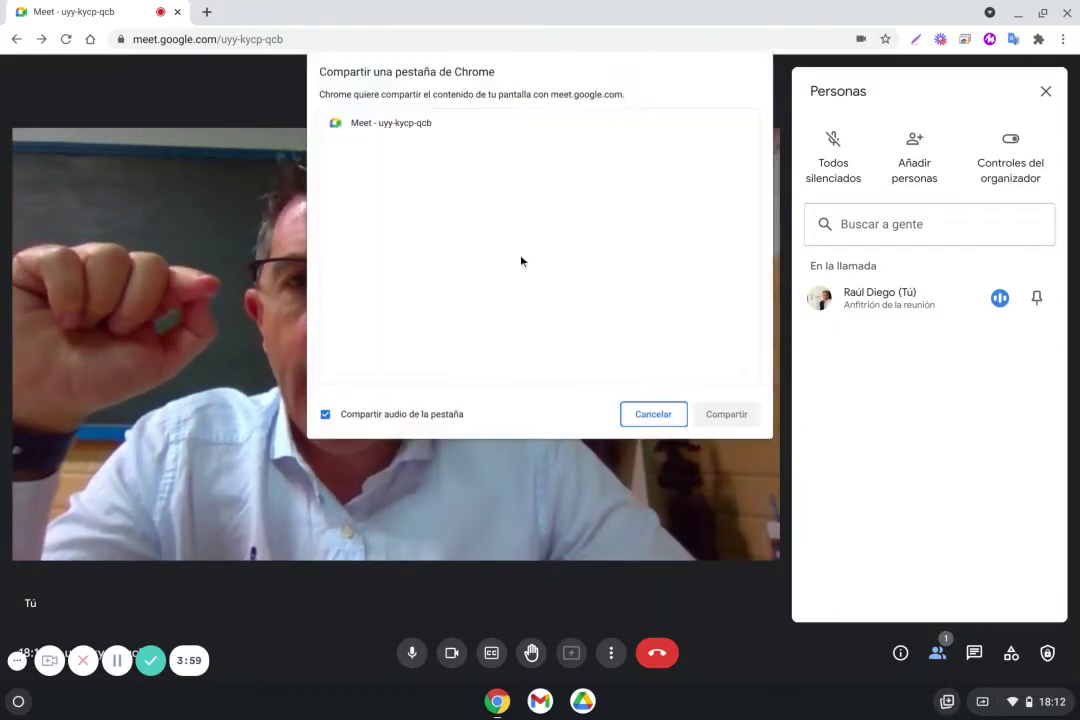
click(678, 420)
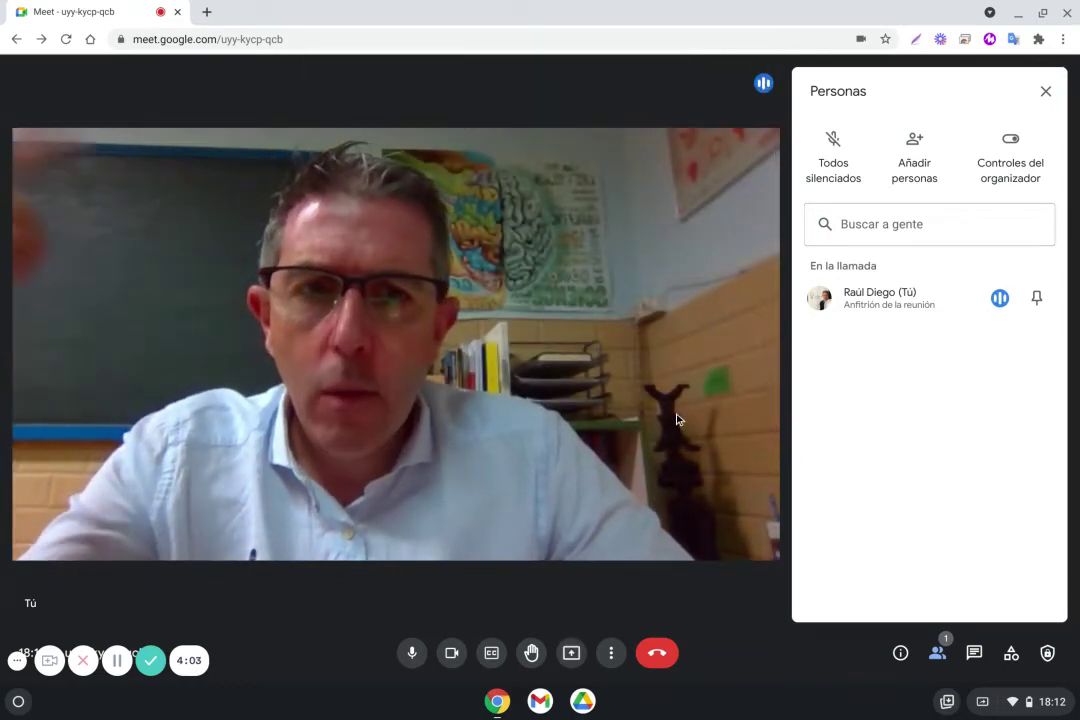
Step: Preview the presenting choices for the entire screen, an application window and a Chrome tab, cancelling the sharing each time
click(580, 654)
click(642, 548)
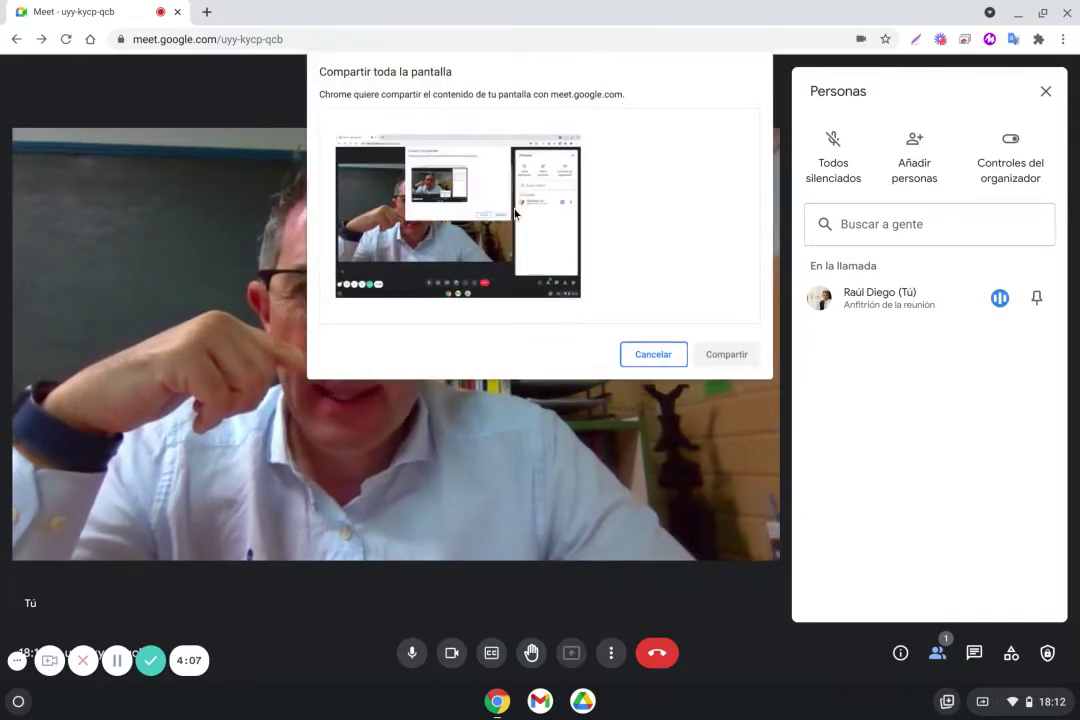
click(653, 355)
click(571, 653)
click(612, 570)
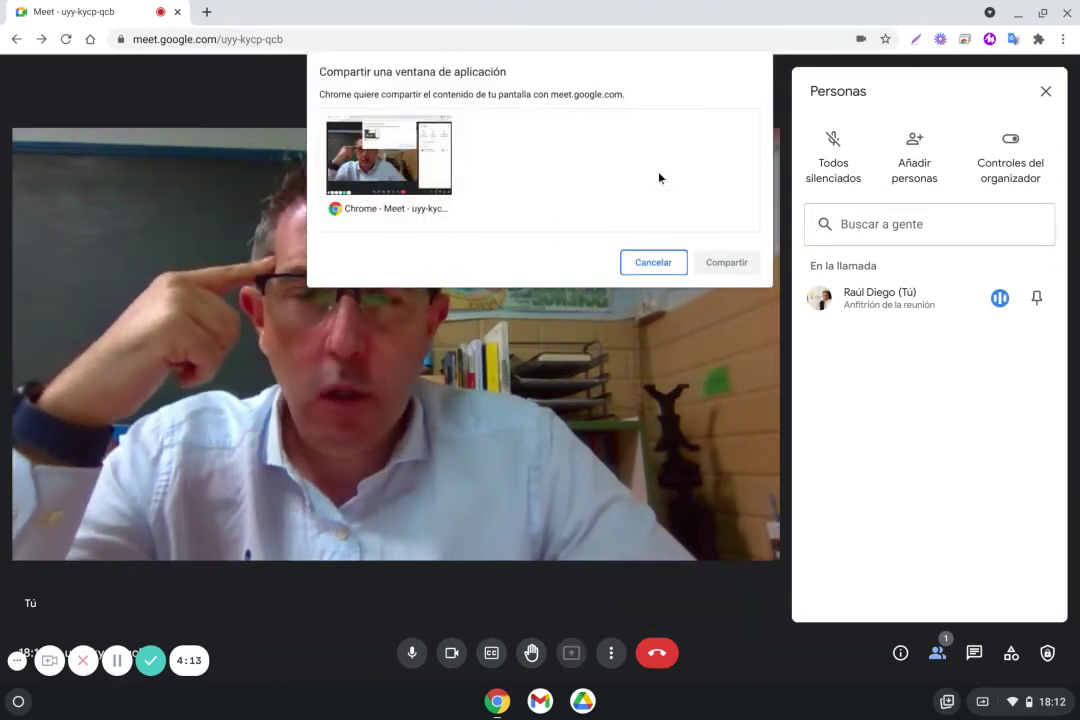
click(653, 263)
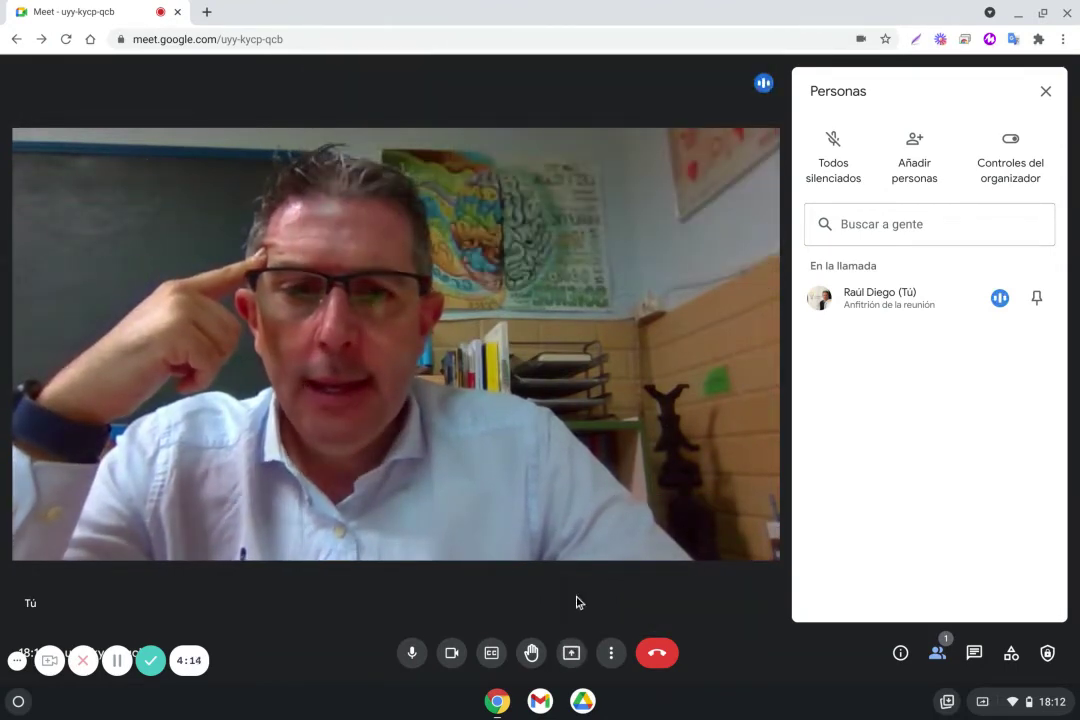
click(574, 653)
click(630, 602)
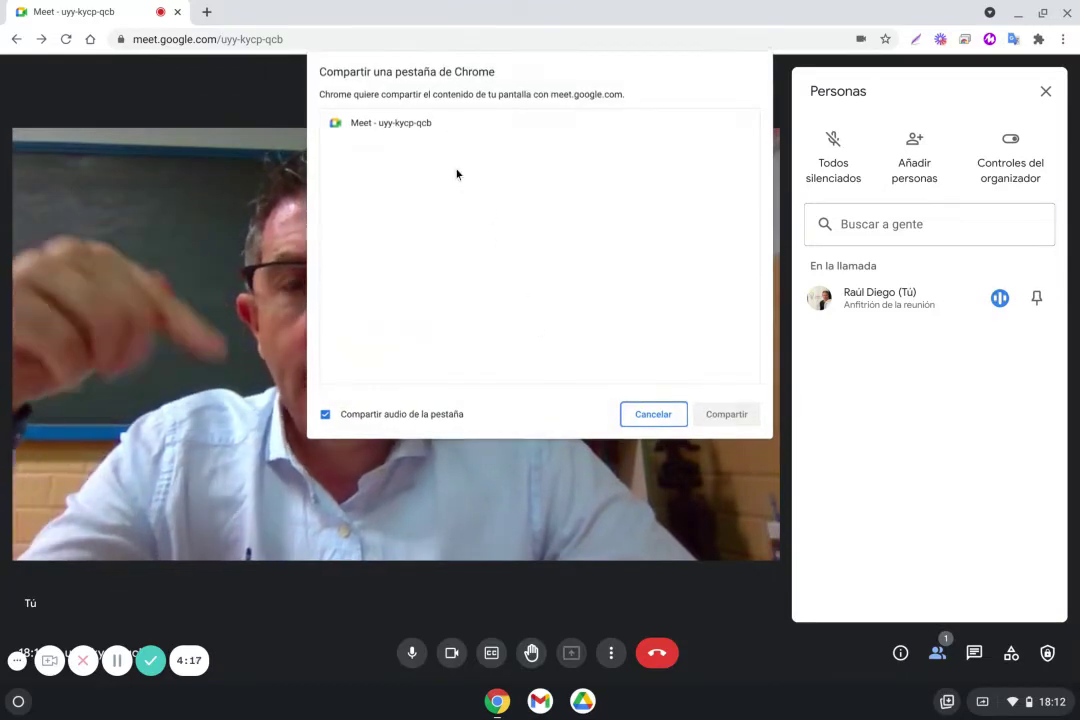
key(Escape)
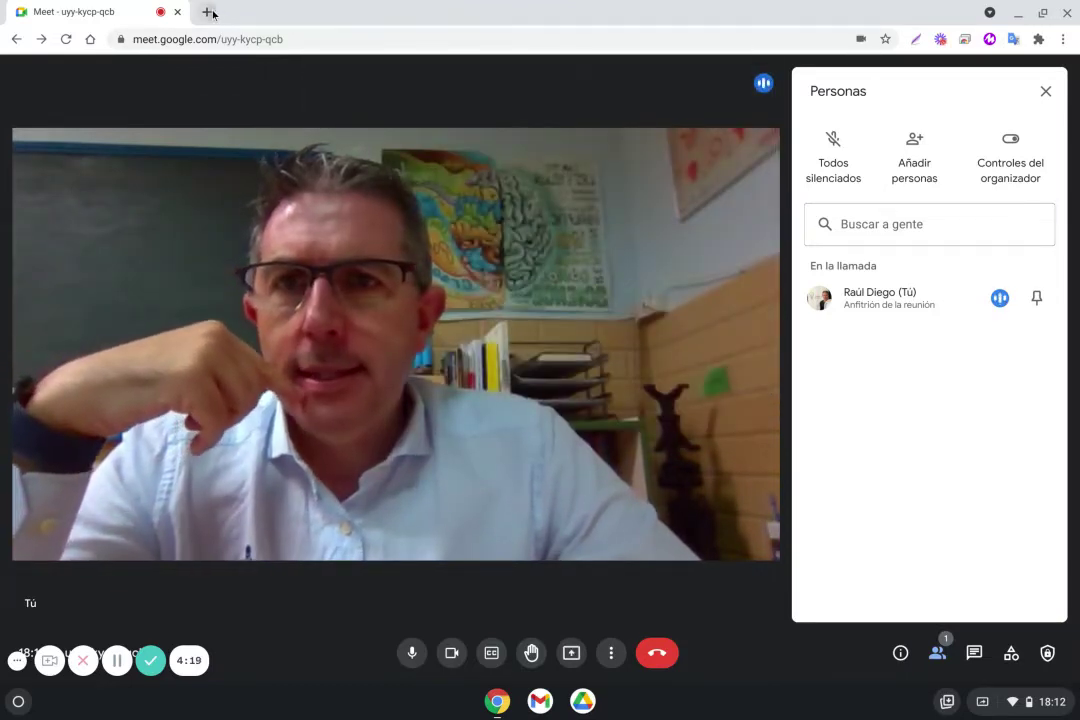
Step: Open YouTube in a new tab through a Google search, play the Ed Sheeran Greatest Hits Full Album 2021 video, and dismiss the notification request
click(208, 12)
text(youtube)
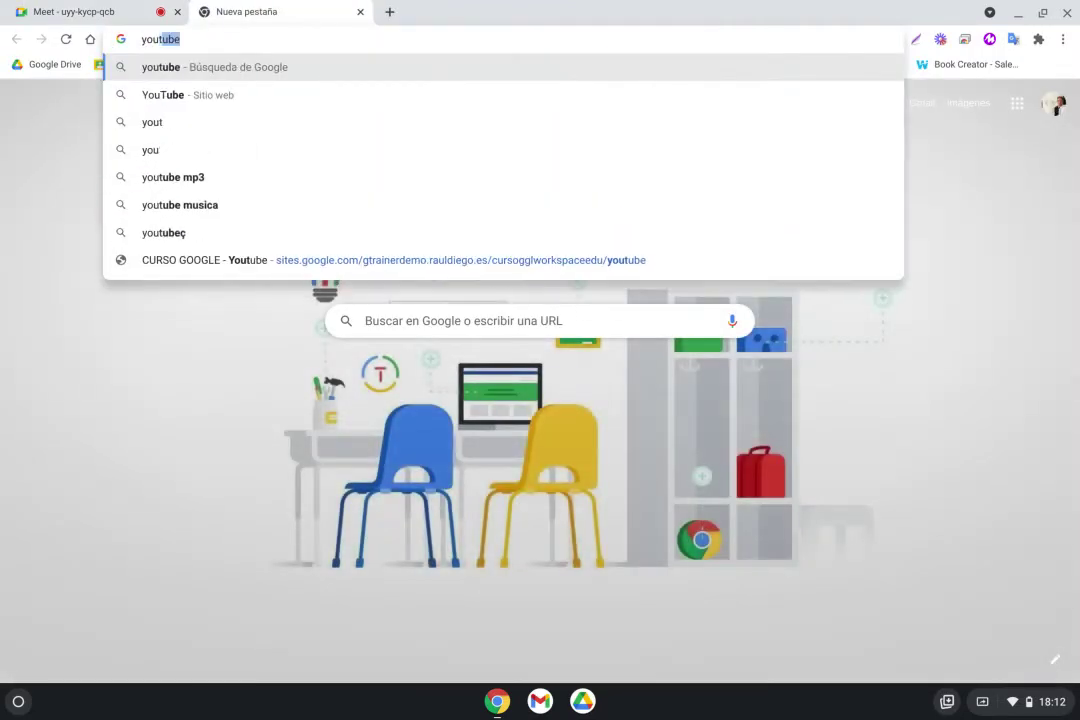
key(Return)
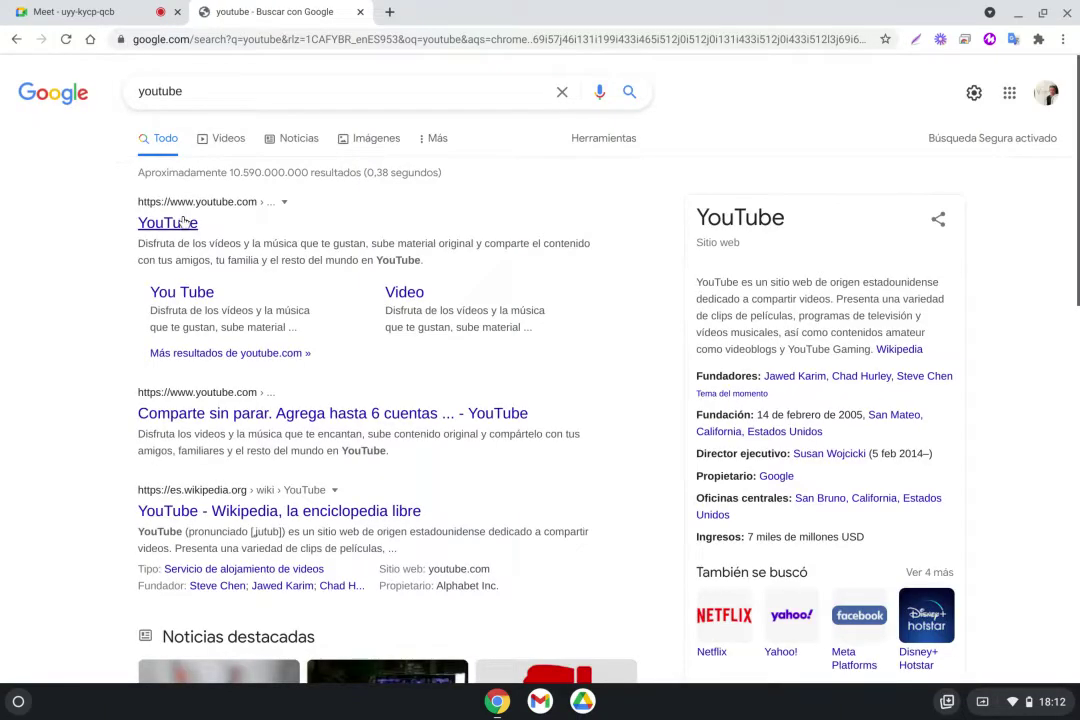
click(184, 222)
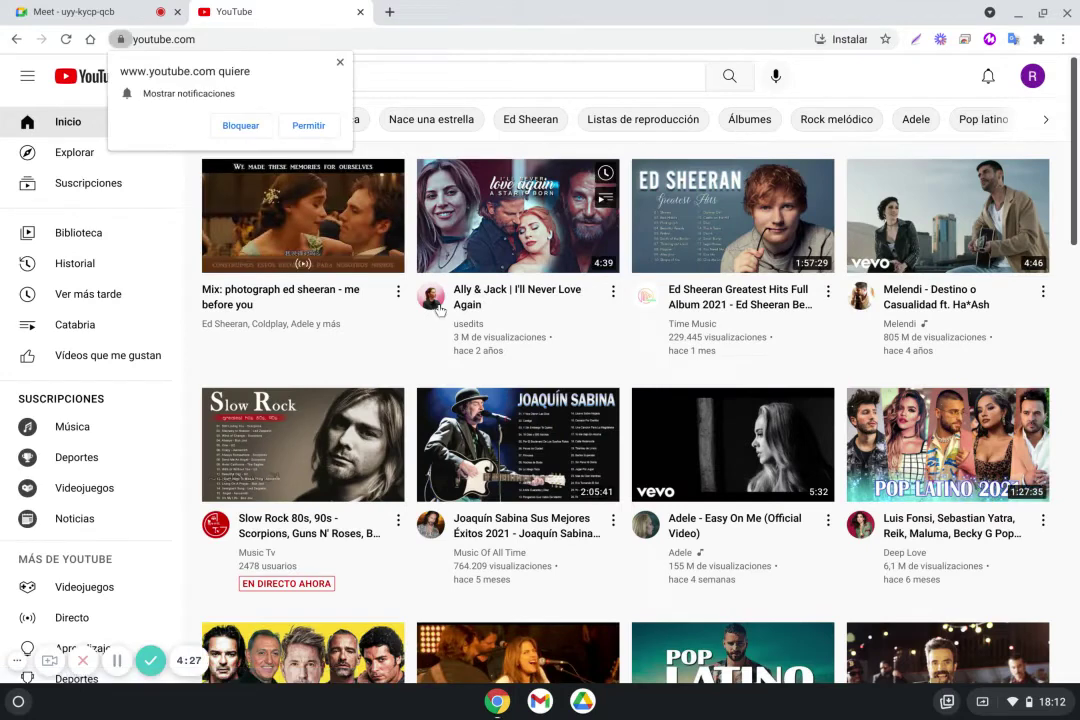
click(697, 286)
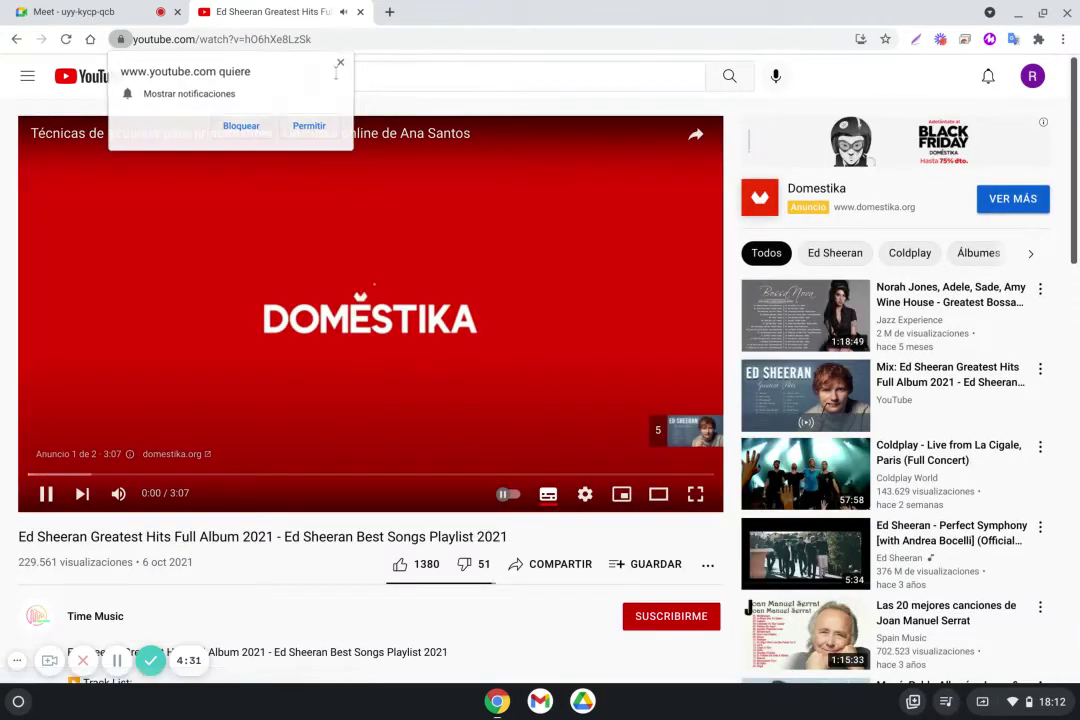
click(339, 63)
Step: Present the Ed Sheeran YouTube tab with its audio in the Meet call, and stop presenting from the meeting tab
click(110, 12)
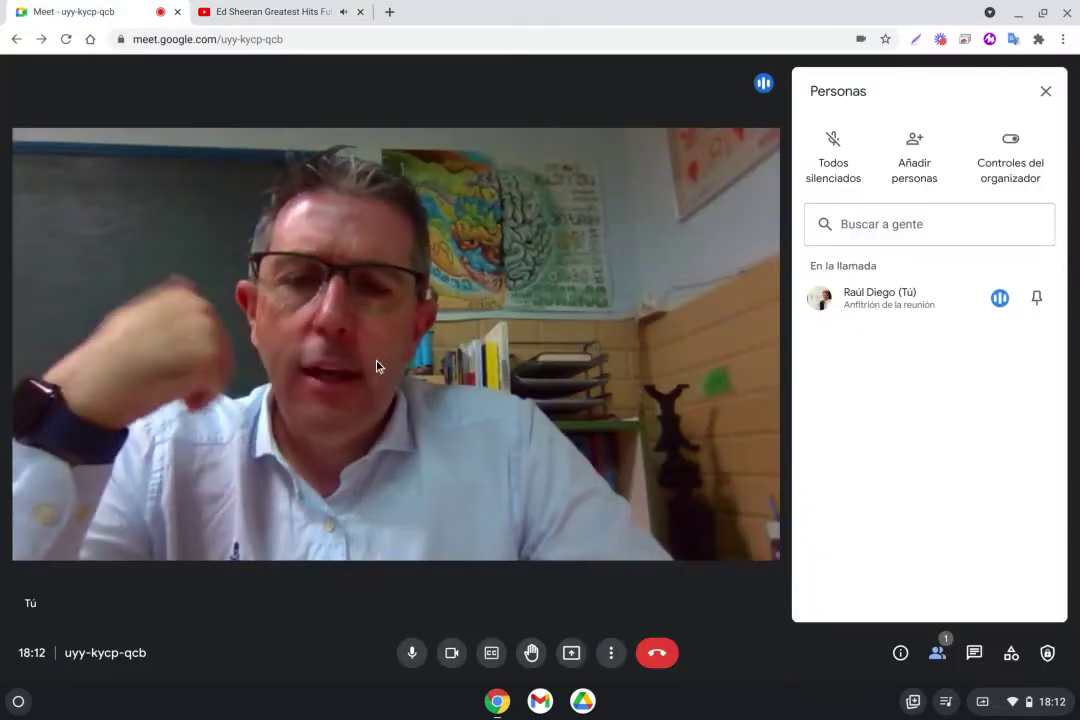
click(571, 653)
click(610, 600)
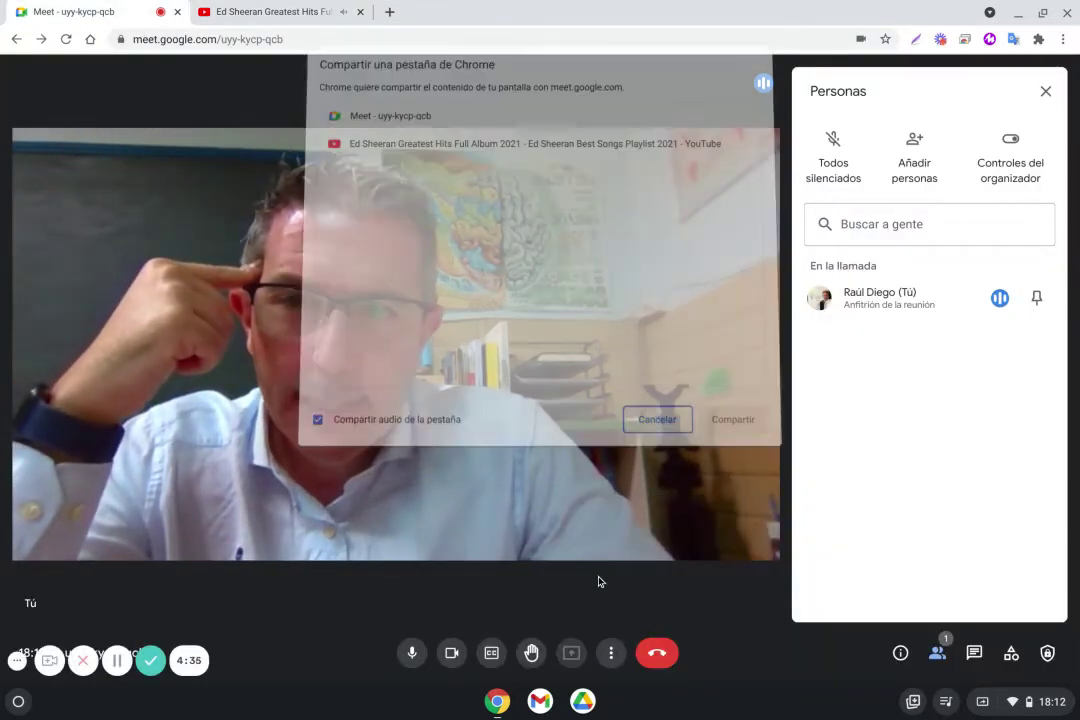
click(393, 151)
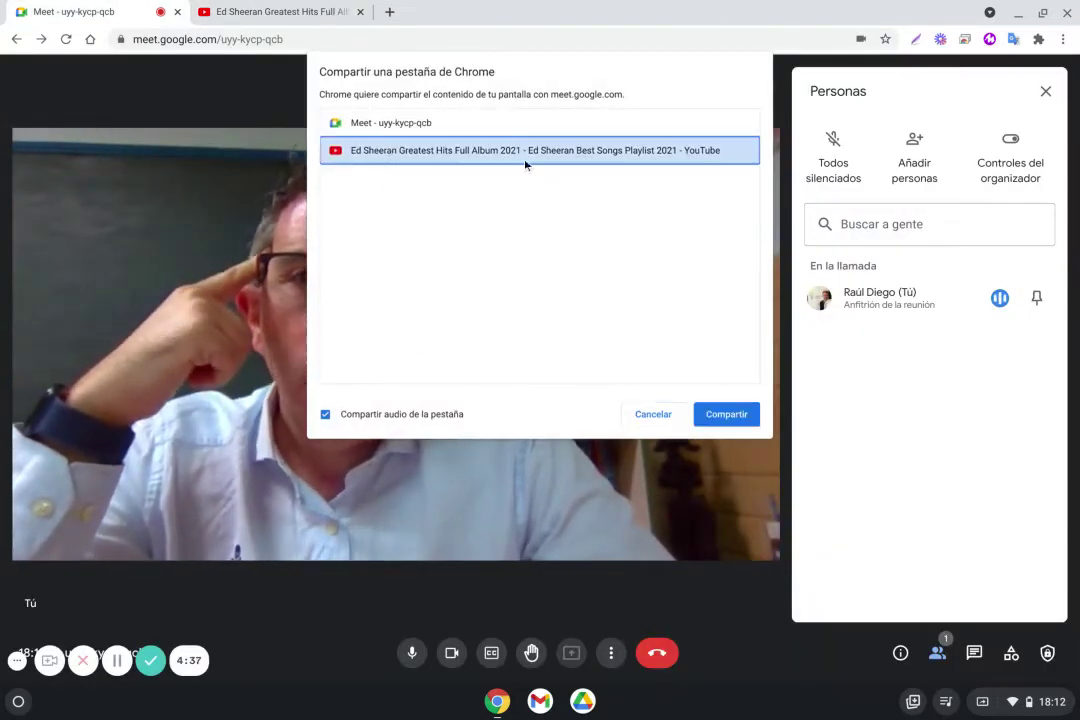
click(711, 416)
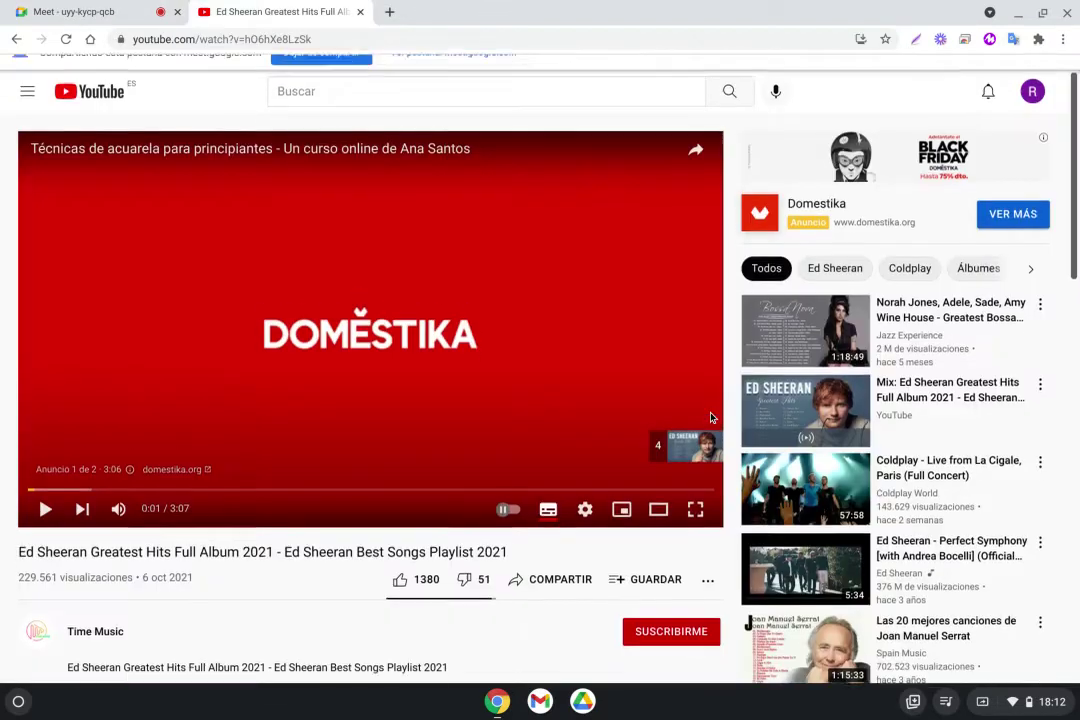
click(133, 12)
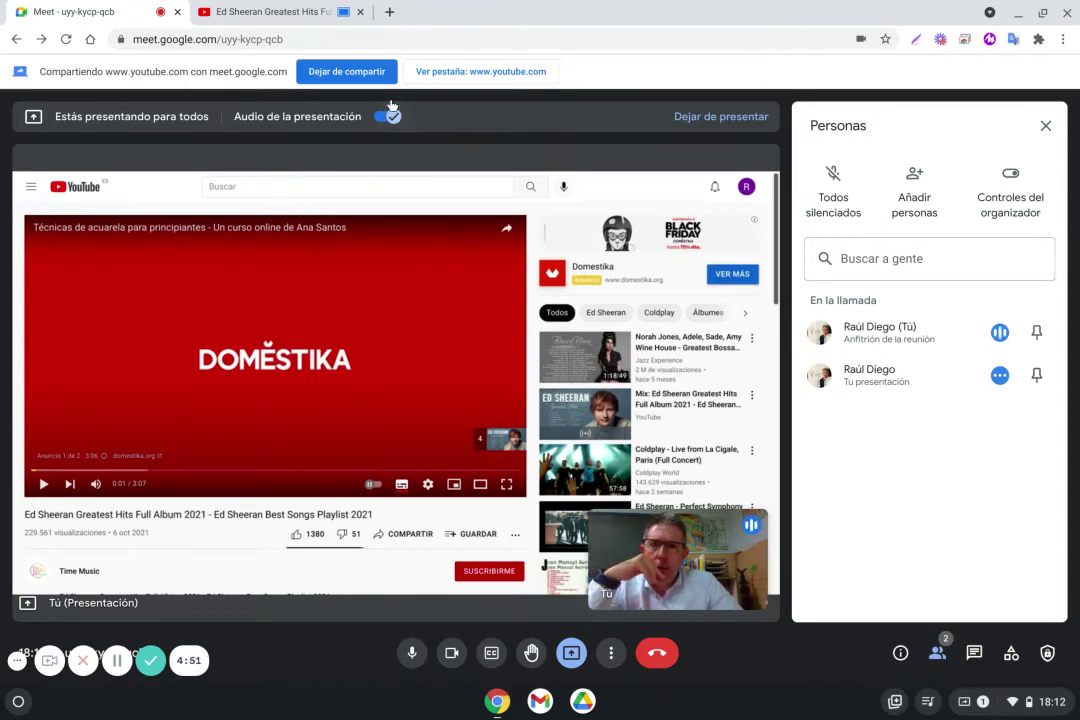
click(706, 117)
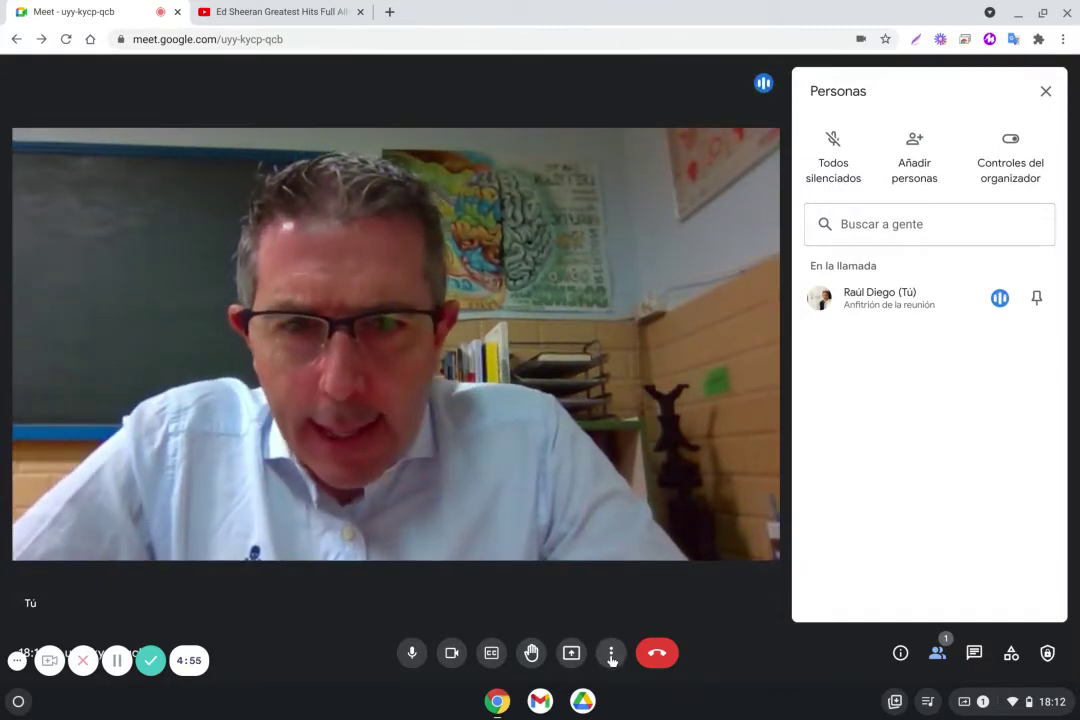
Step: Try the Mosaico, Foco and Barra lateral meeting layouts, and set the layout to Automático with a maximum of 49 tiles
click(610, 653)
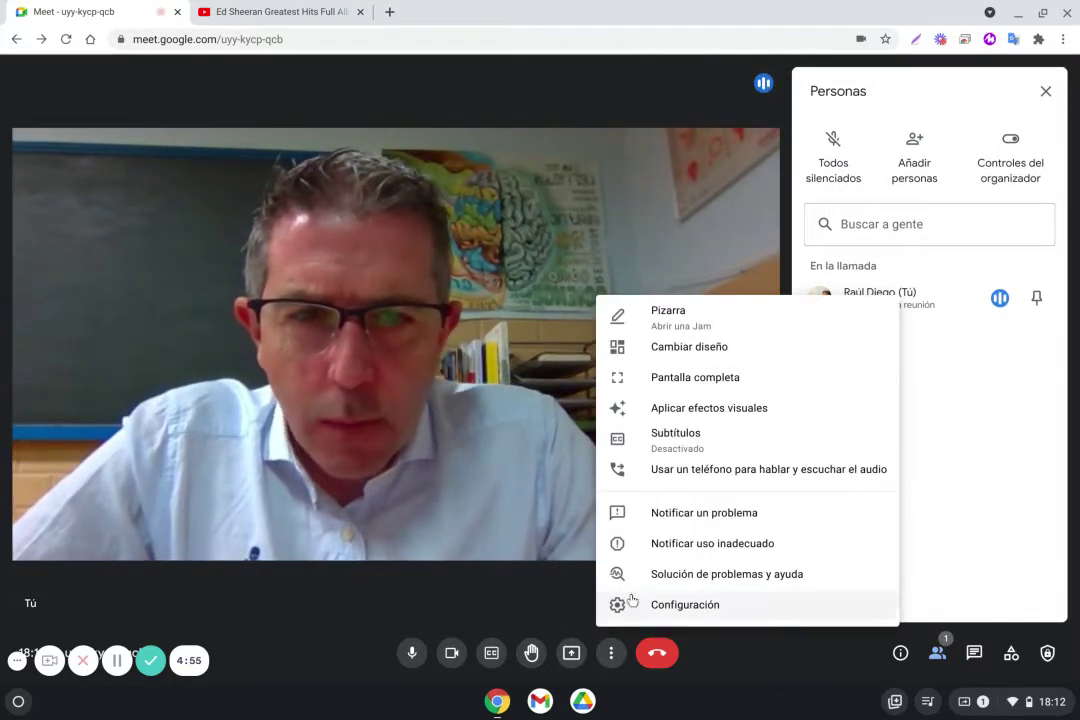
click(686, 350)
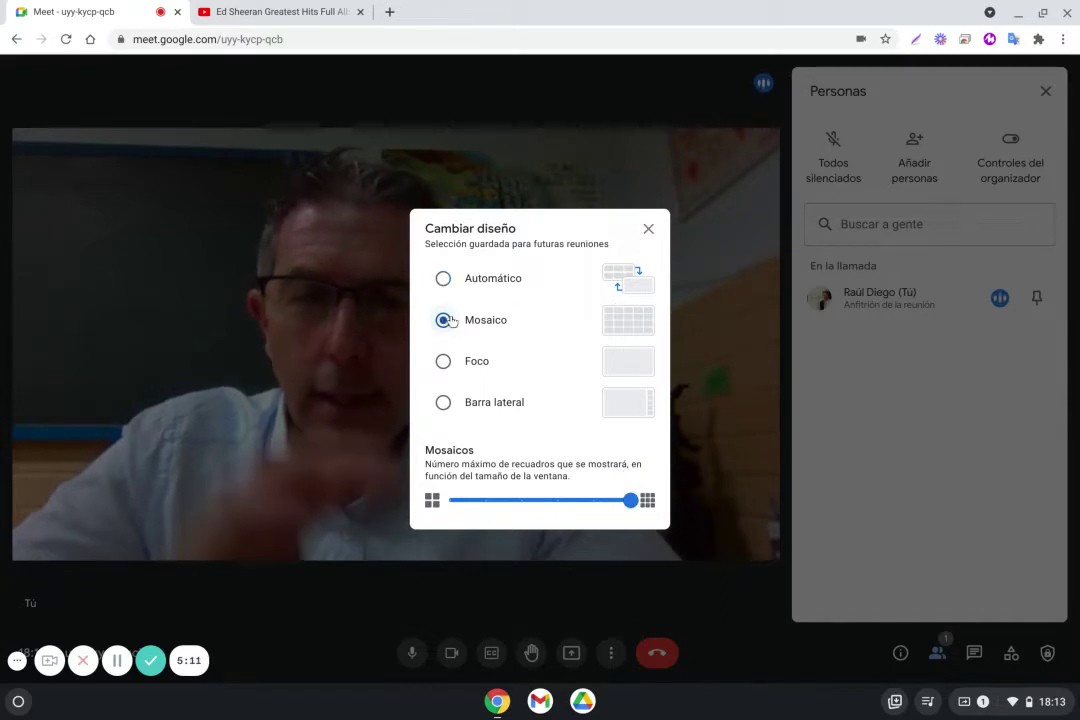
click(444, 362)
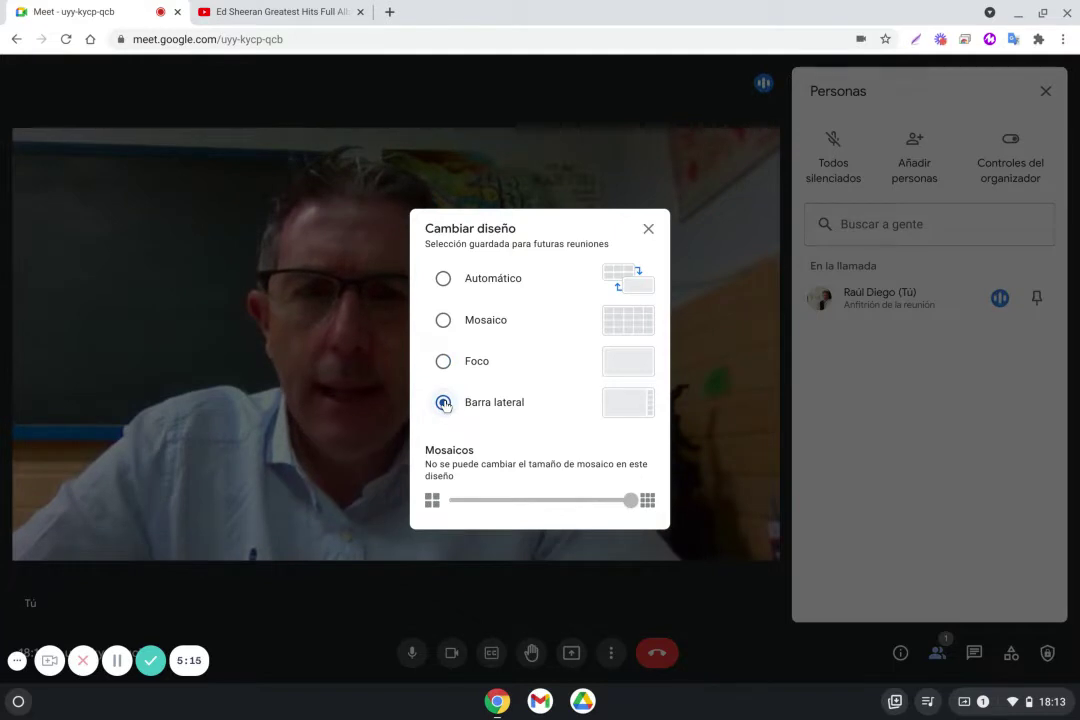
click(445, 280)
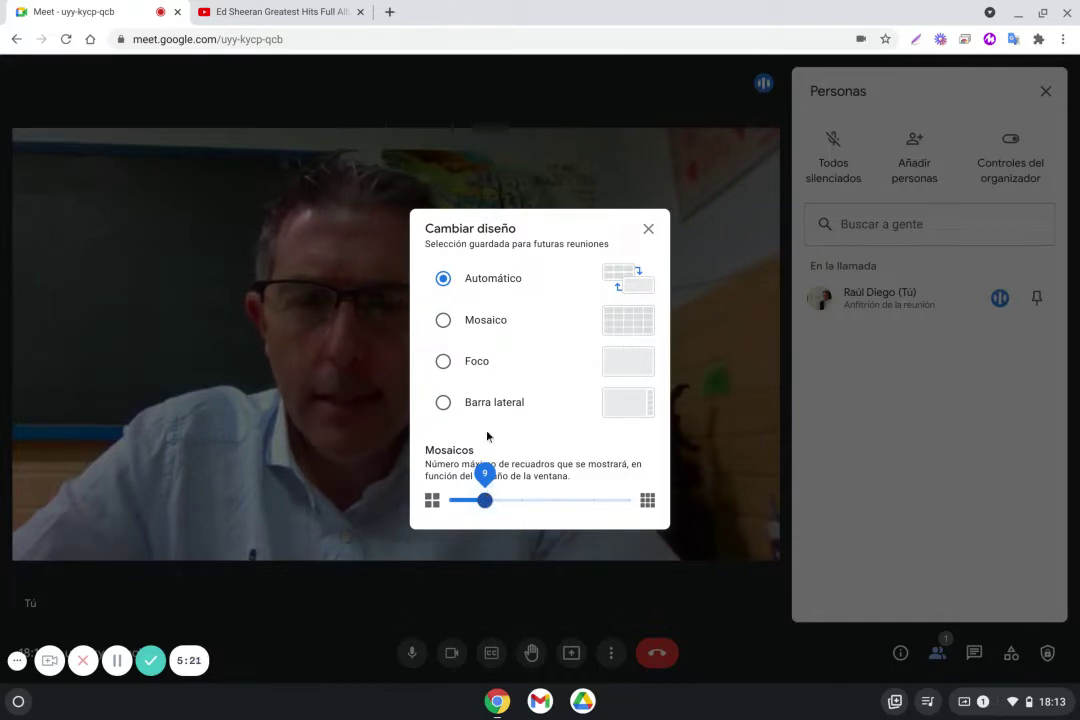
drag(486, 502, 647, 513)
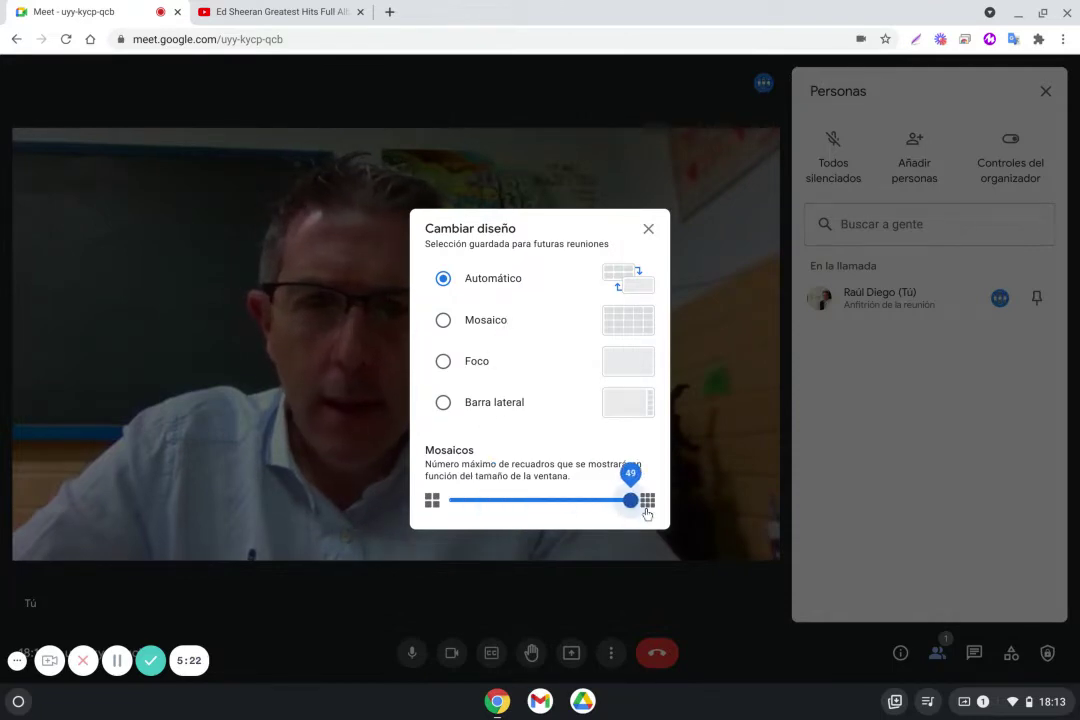
click(648, 229)
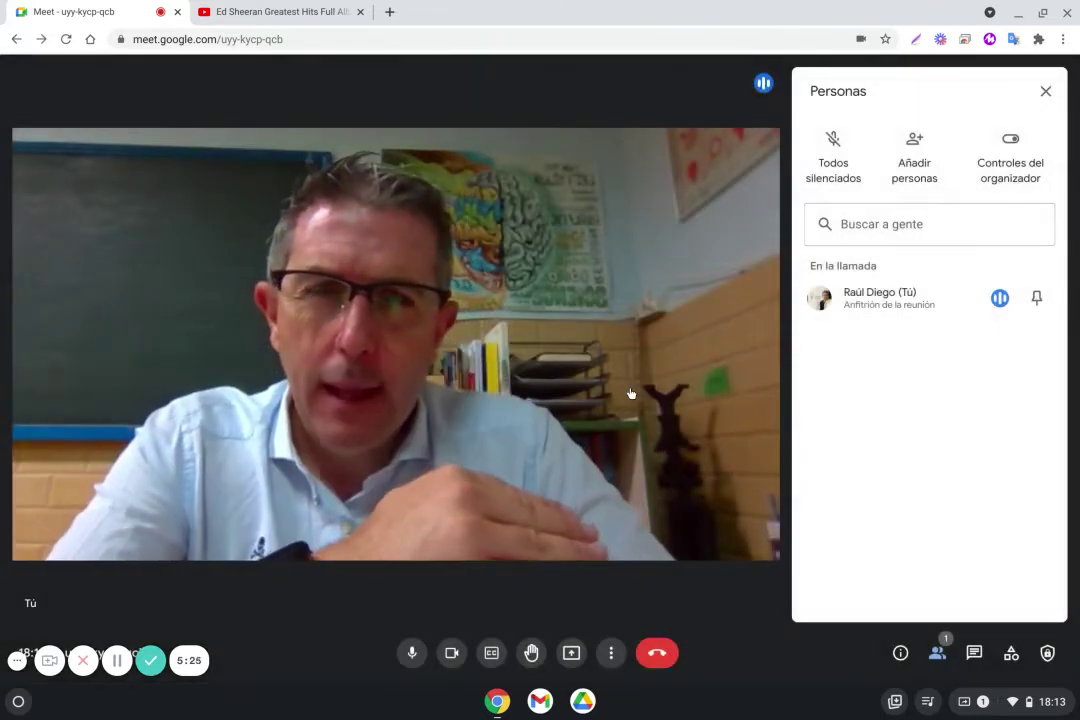
Step: Open the visual effects for the camera and try the slight and the strong background blur
click(611, 652)
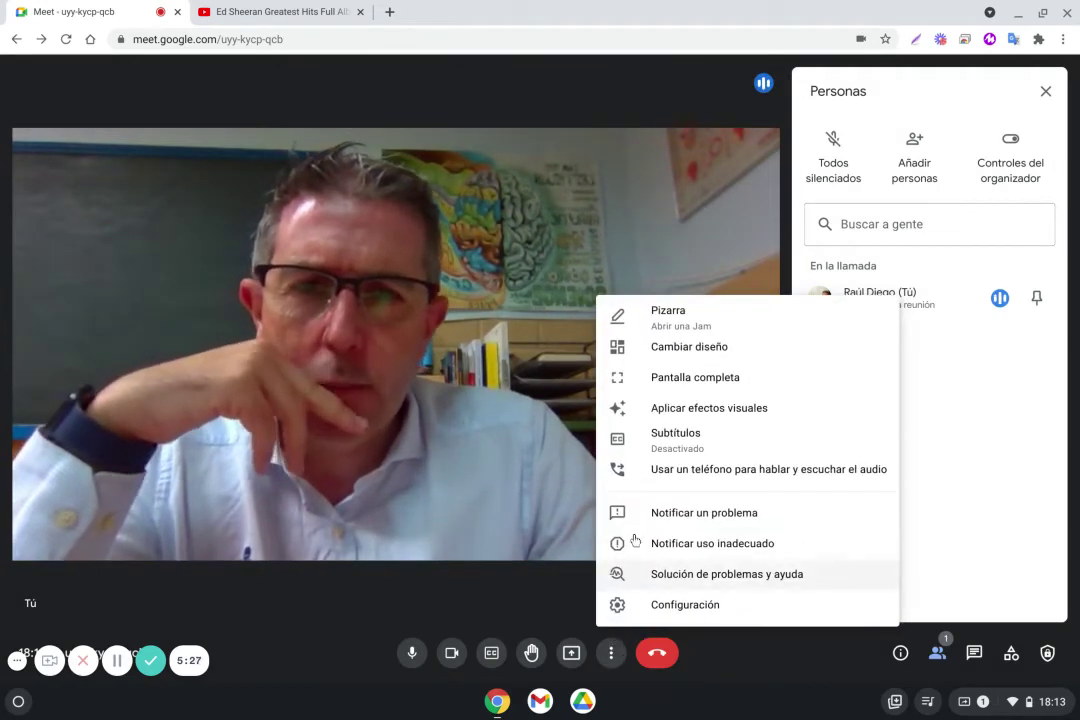
click(670, 414)
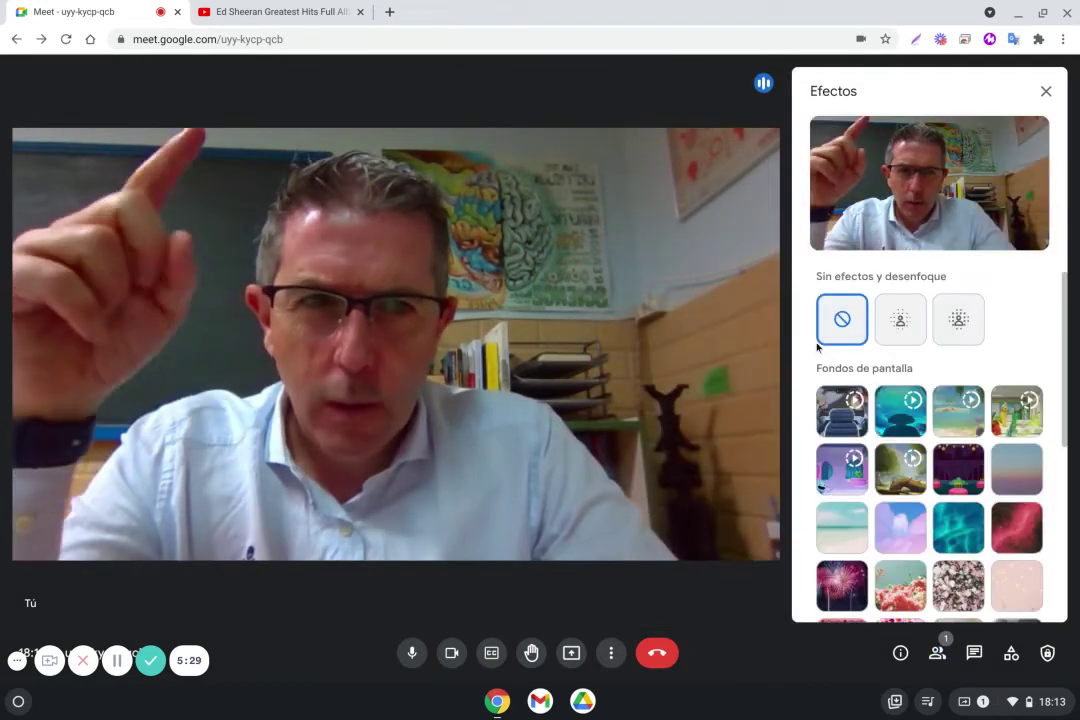
click(900, 319)
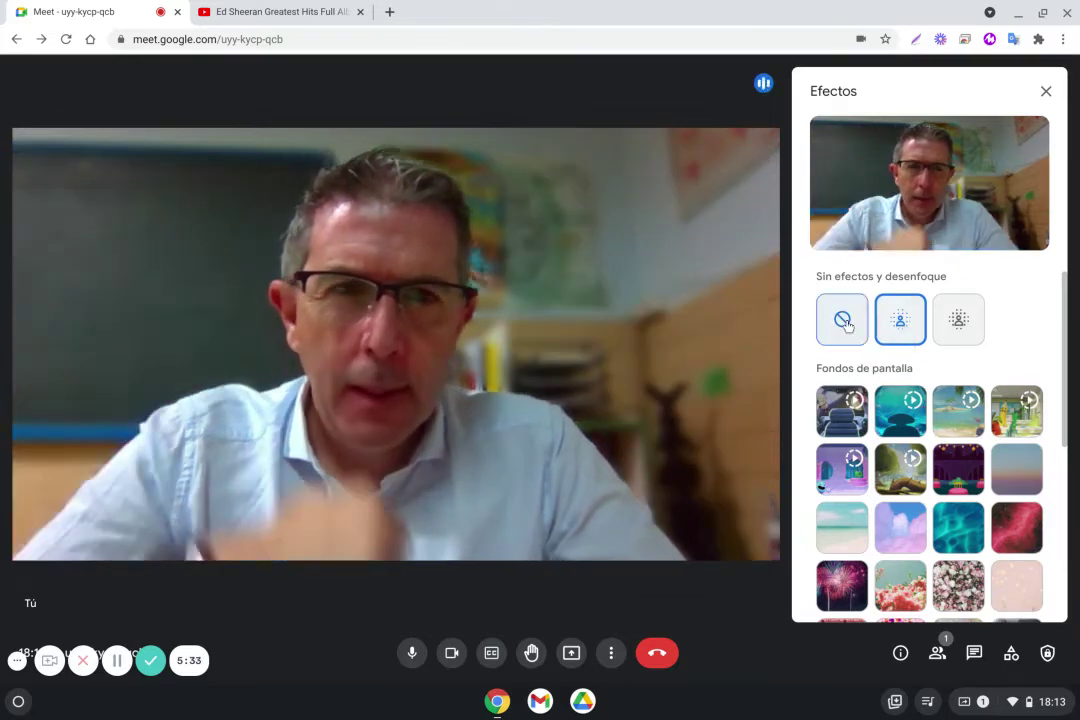
click(950, 320)
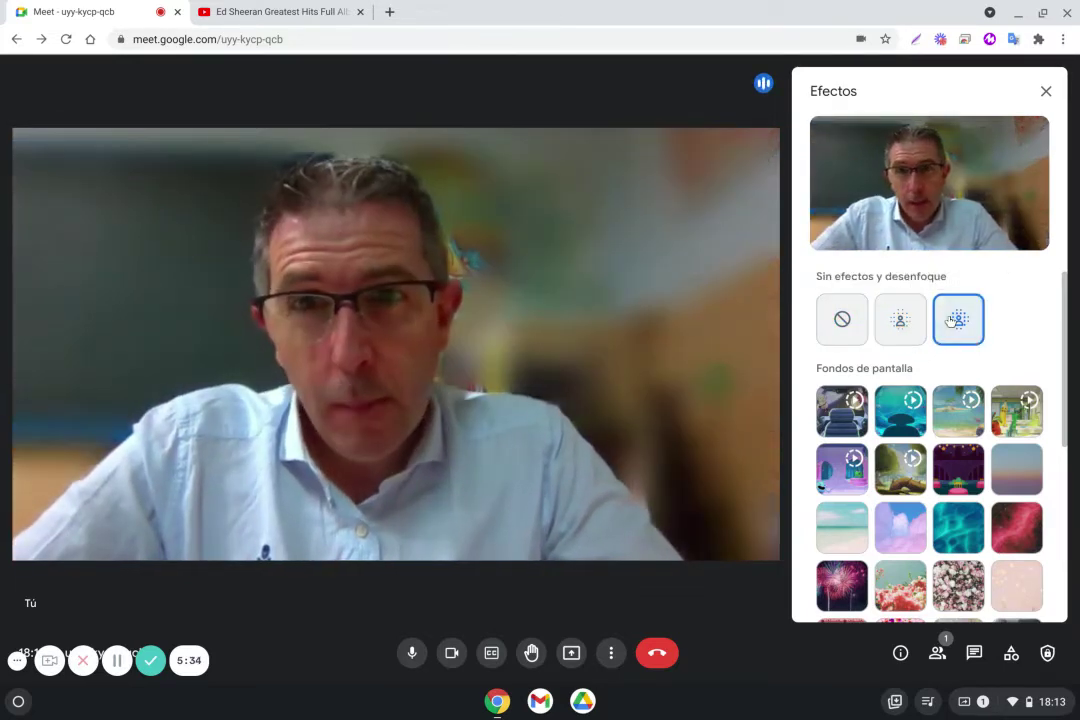
click(836, 319)
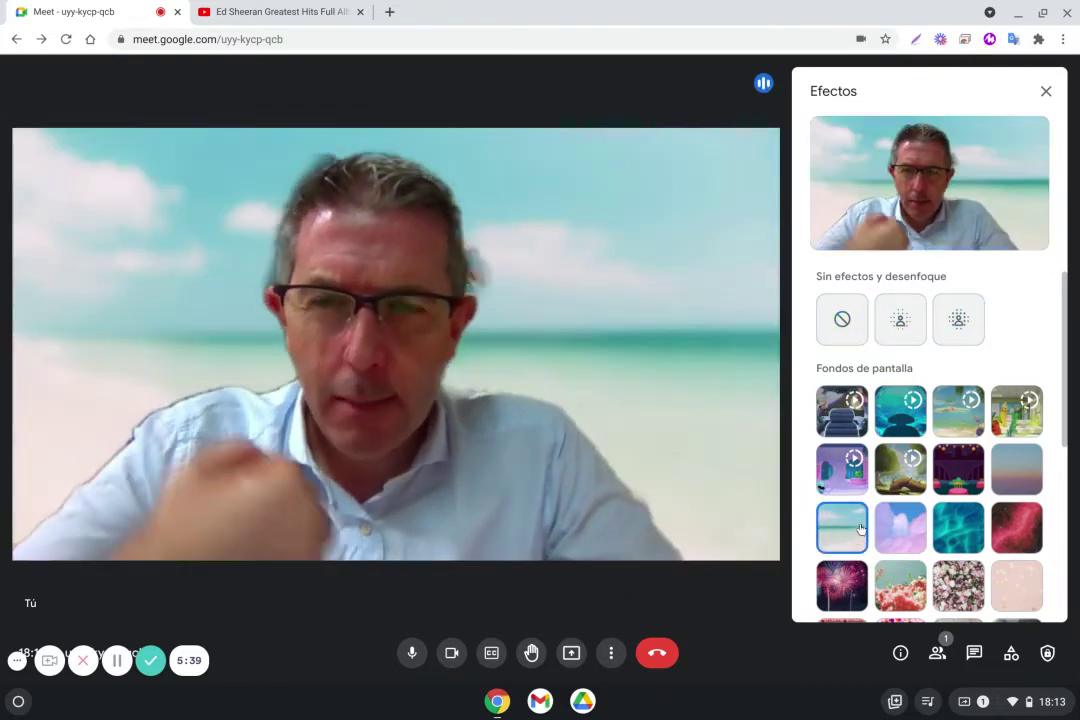
Step: Try the beach, green fish and animated underwater backgrounds on the camera image
scroll(915, 520, down, 2)
scroll(915, 520, down, 5)
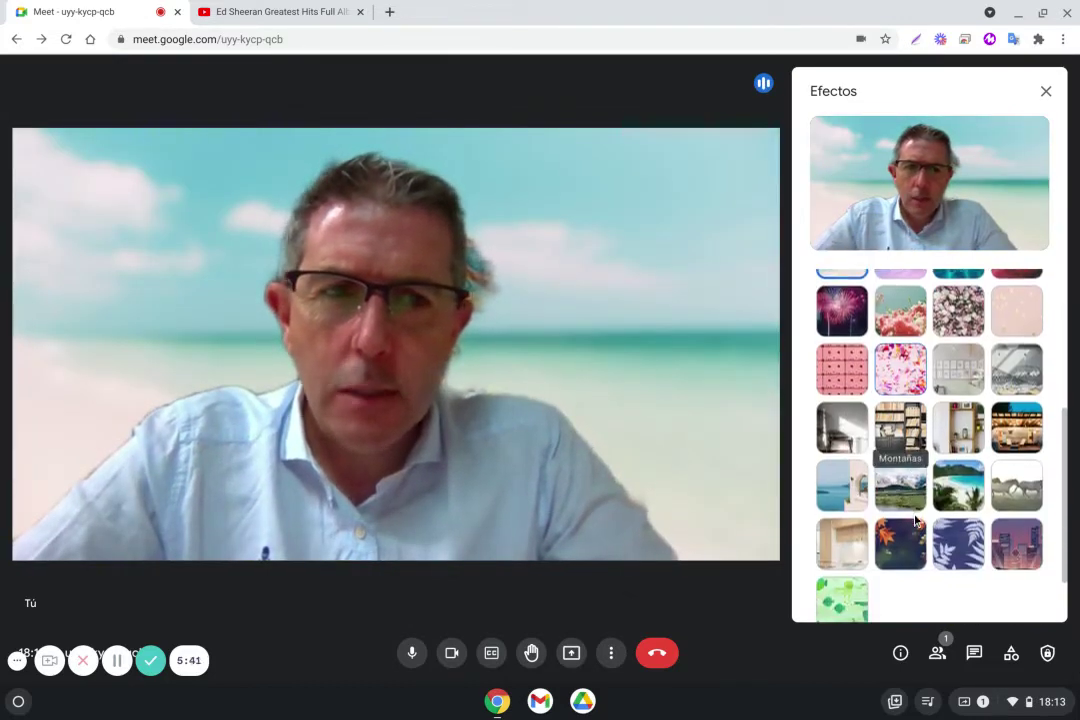
click(841, 527)
scroll(846, 480, up, 5)
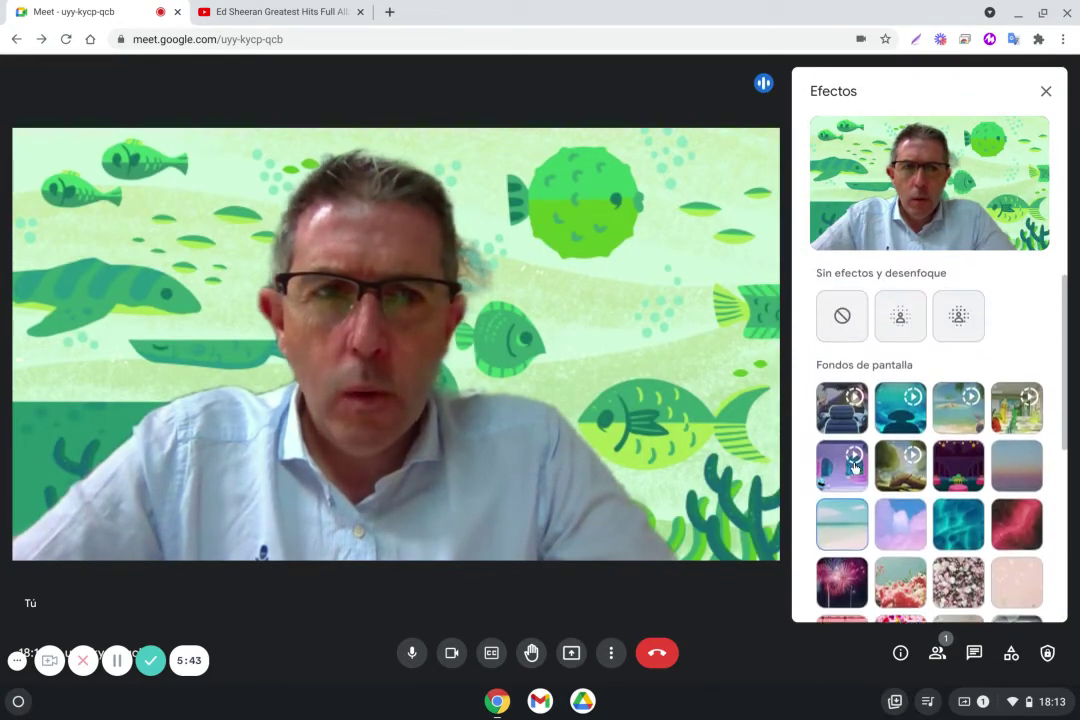
click(901, 404)
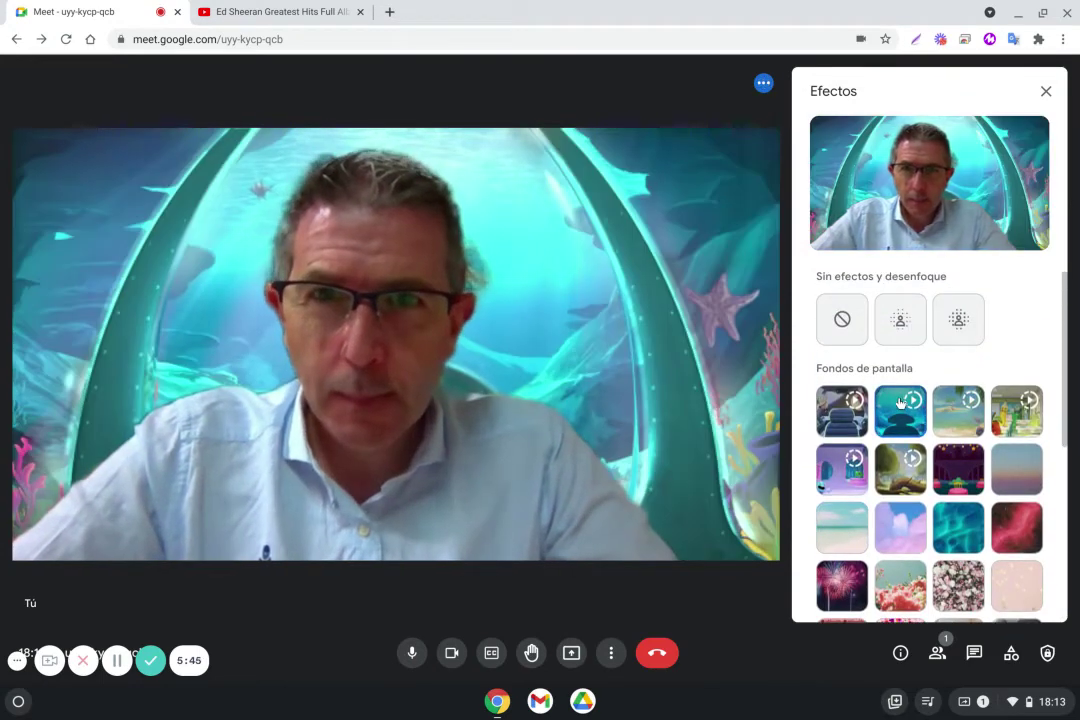
Step: Remove the camera background, test the strong blur once more, and close the effects with no effect applied
click(857, 334)
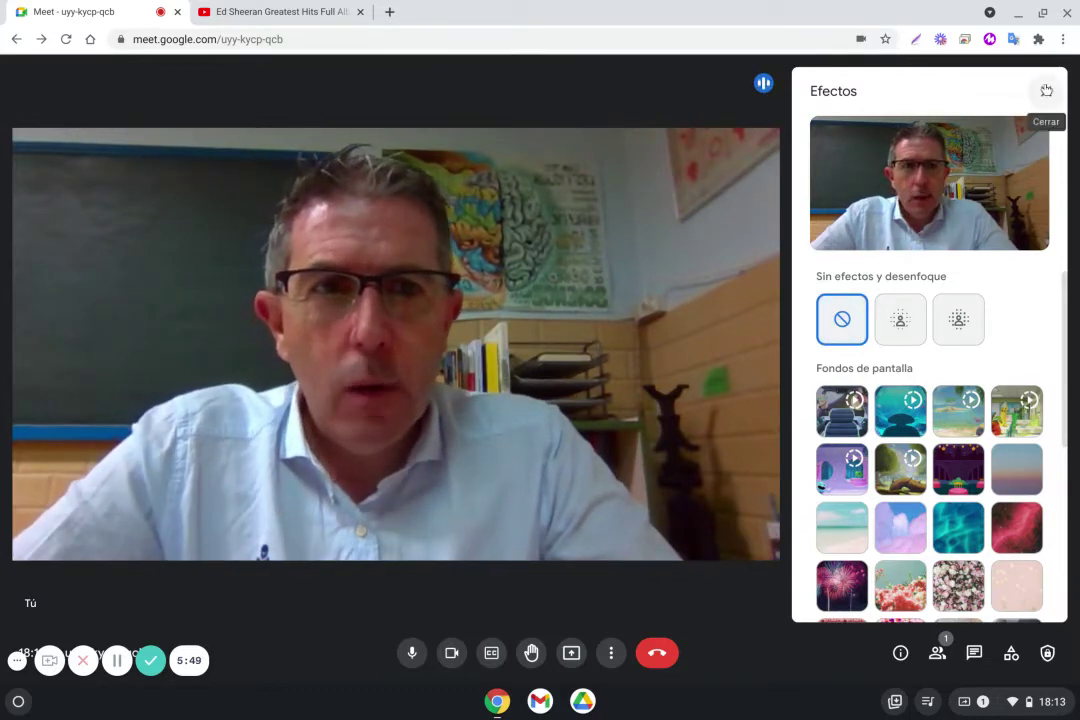
click(962, 322)
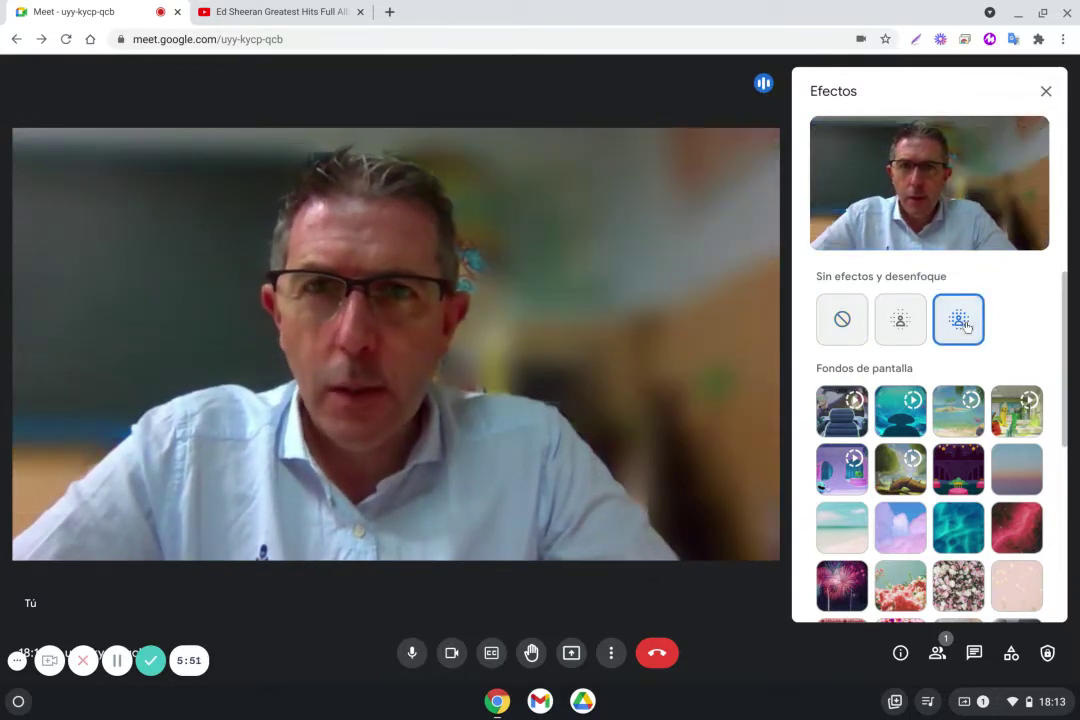
click(842, 319)
click(1046, 91)
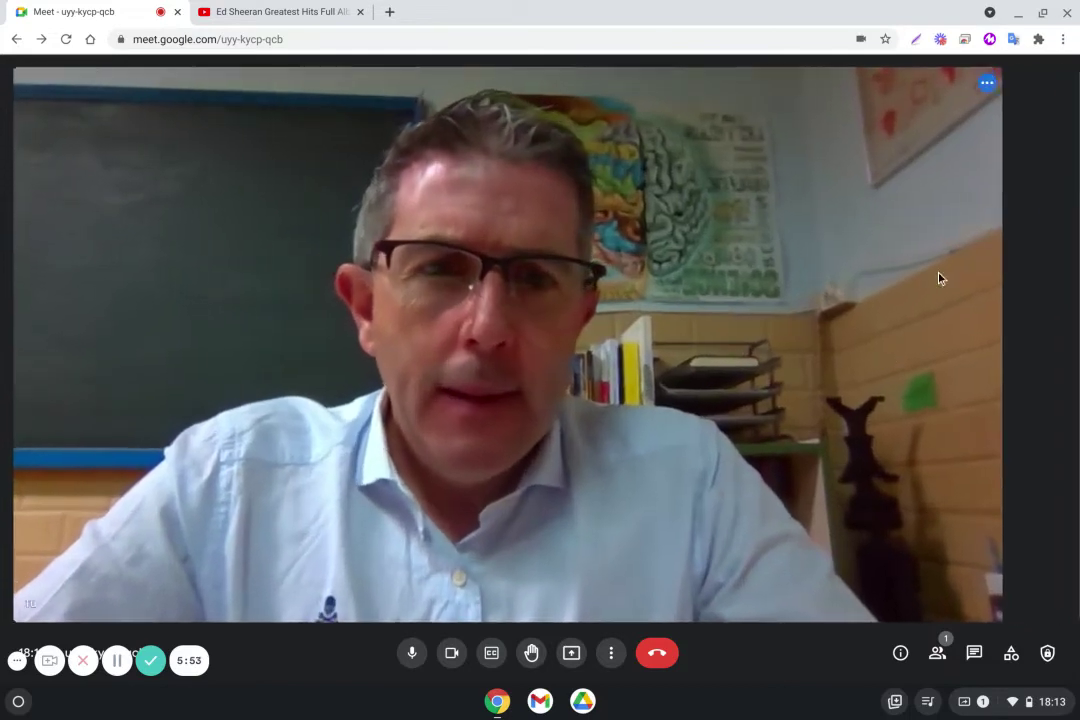
Step: Open the meeting settings and review the Audio and Vídeo options
click(611, 652)
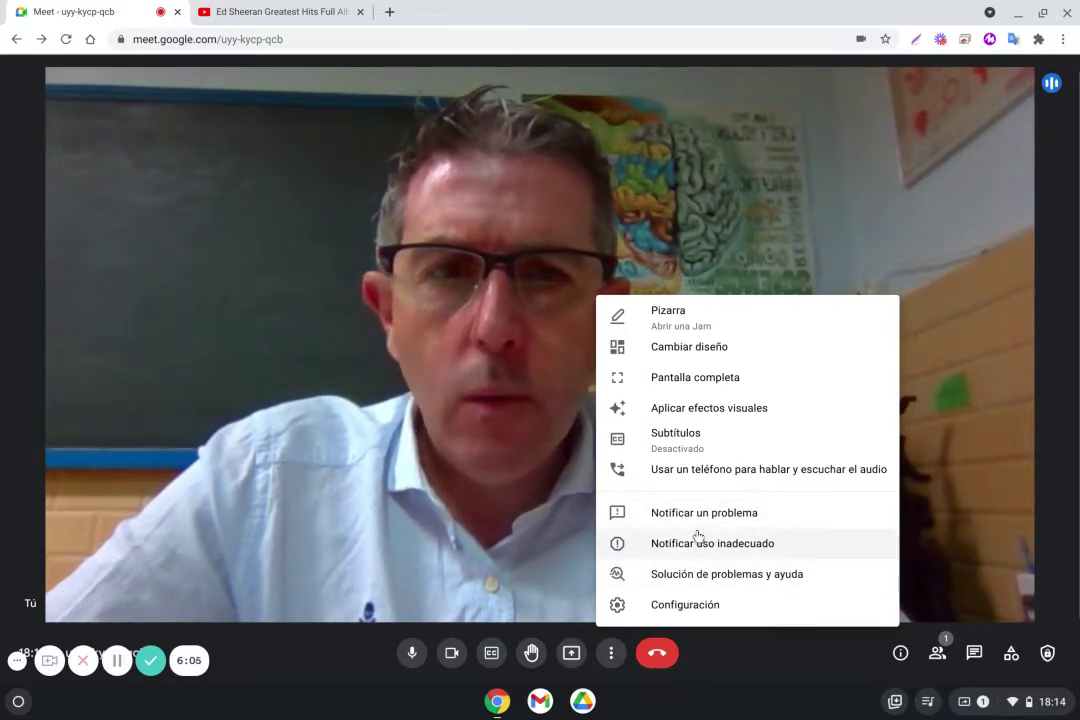
click(692, 602)
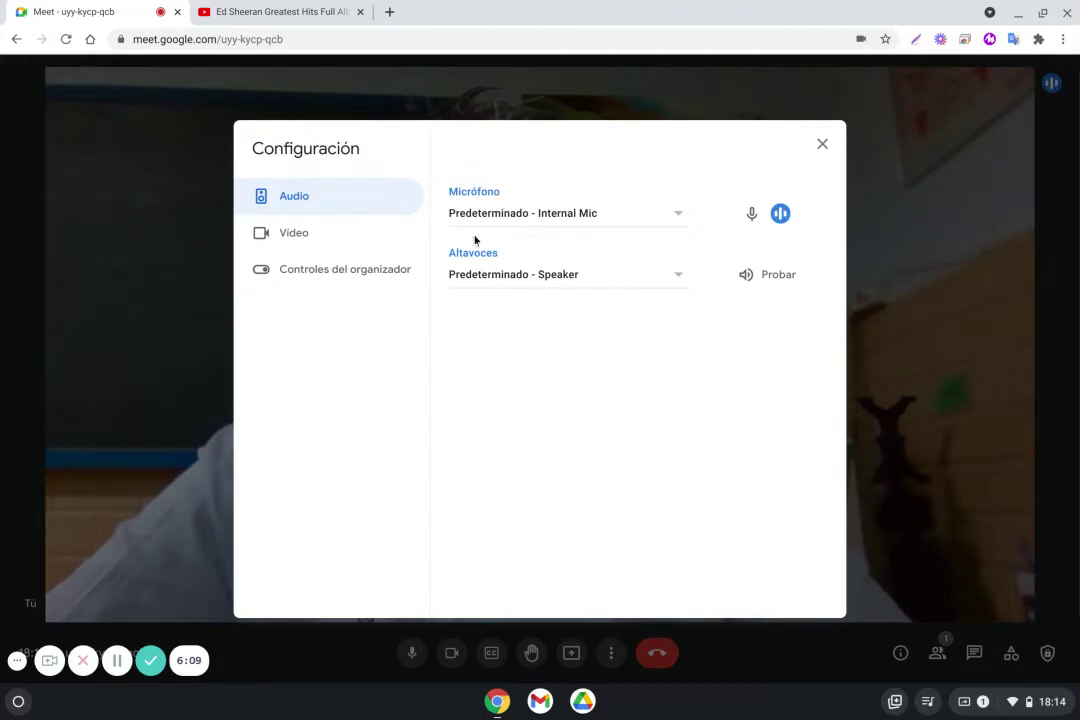
click(355, 236)
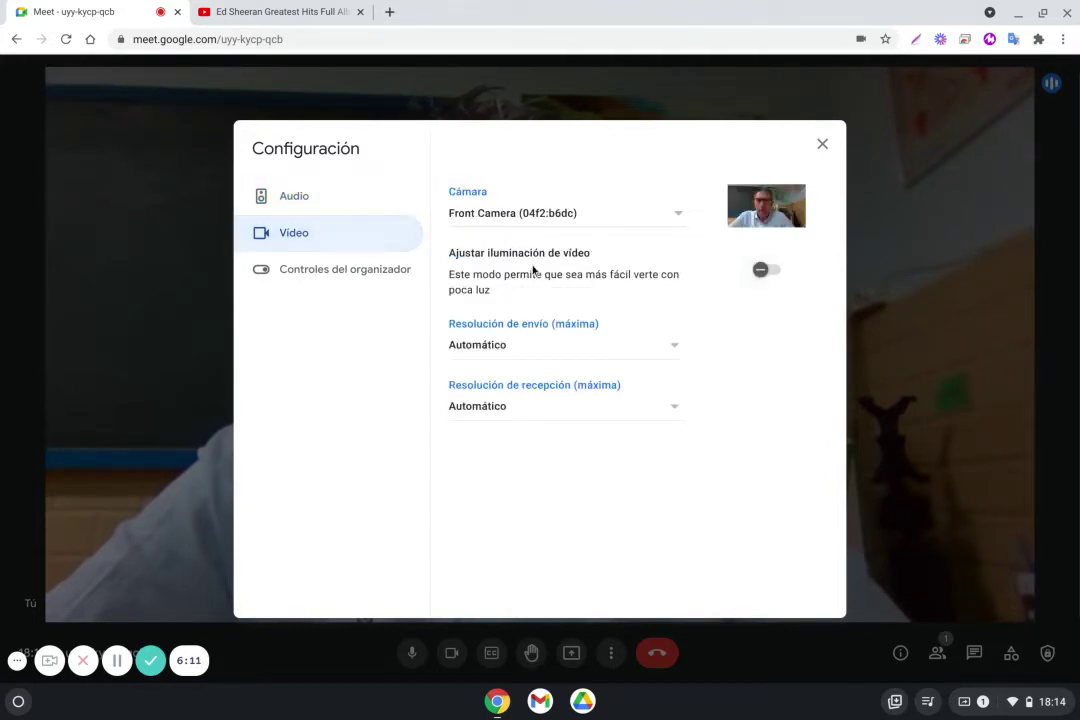
Step: In the organizer controls, disable participants' screen sharing, chat messages and microphone, re-enable all three, and close the settings
click(378, 272)
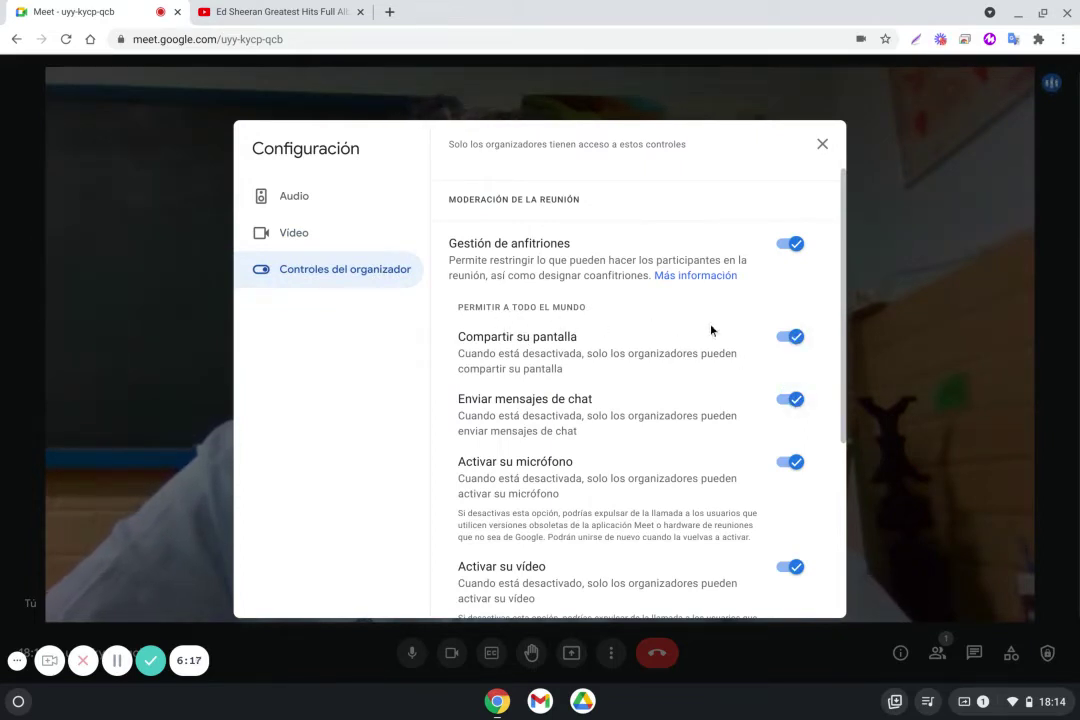
click(789, 337)
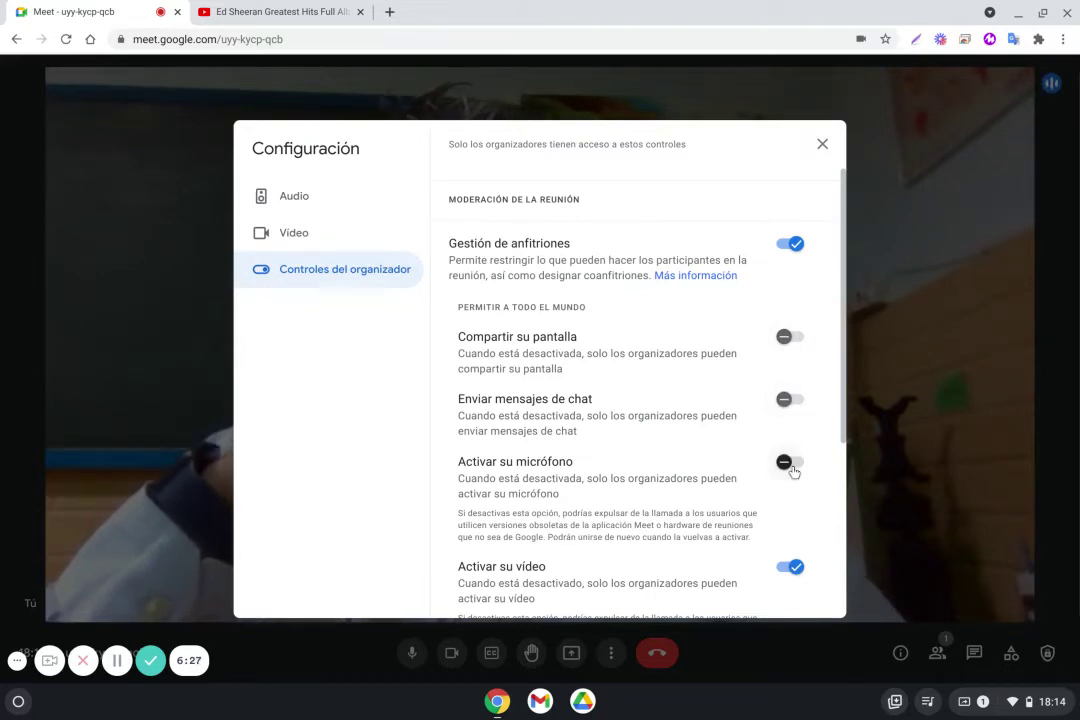
scroll(795, 470, down, 3)
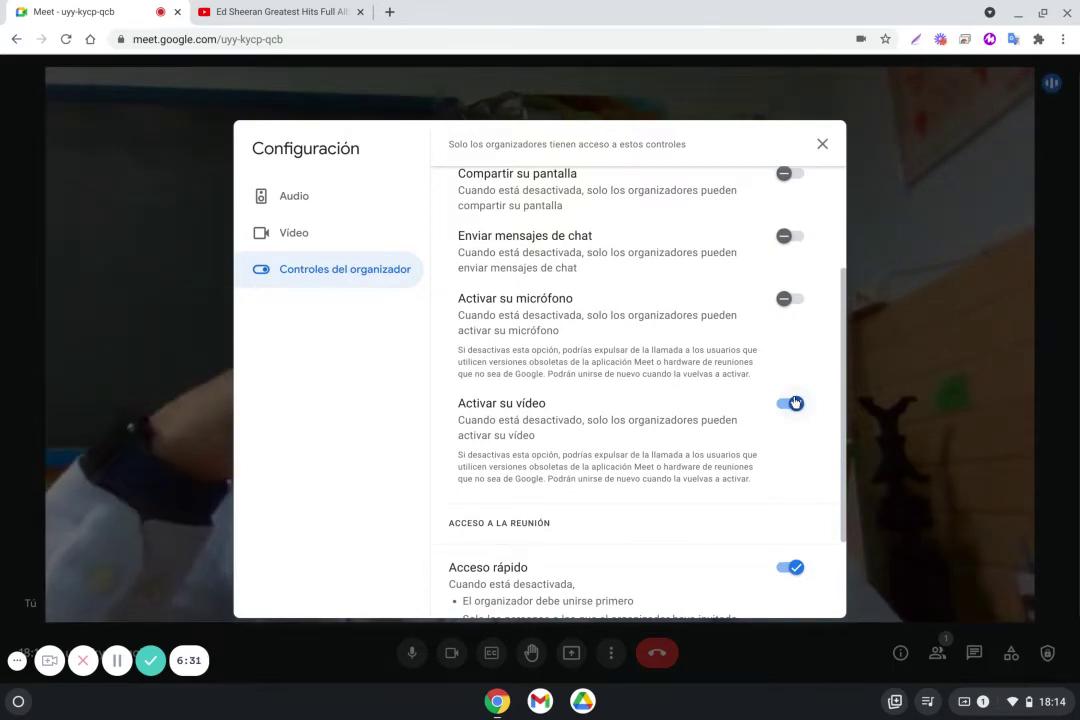
scroll(795, 390, up, 3)
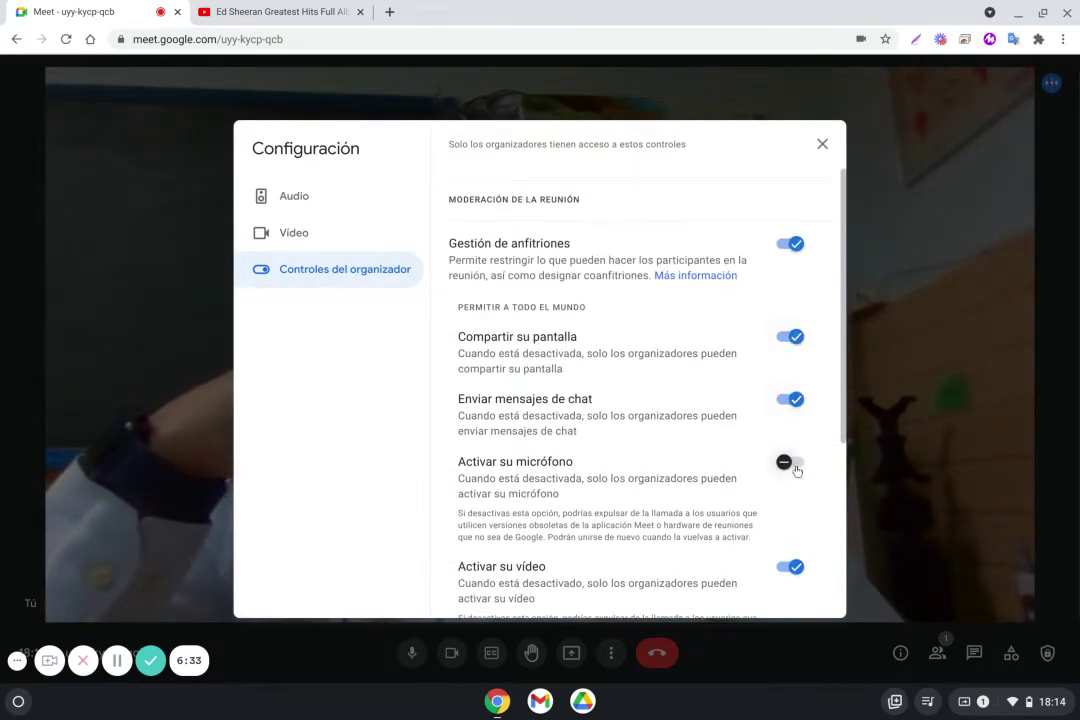
click(822, 144)
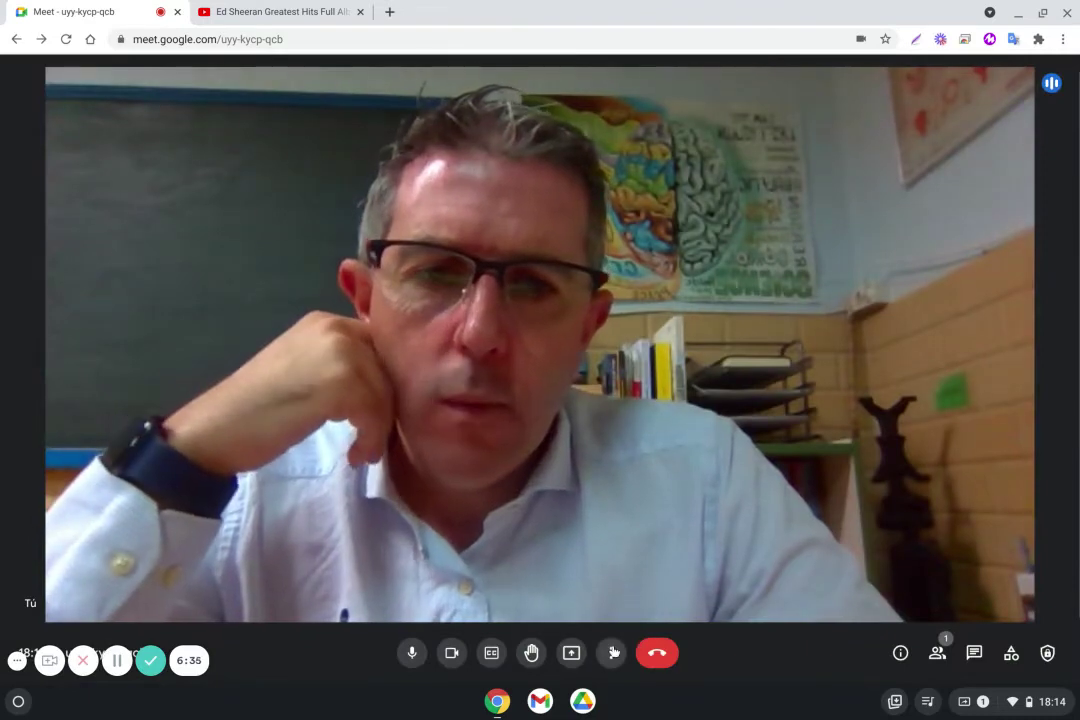
Step: Add a person to the call by searching for their name and sending them the e-mail invitation
click(611, 652)
click(940, 663)
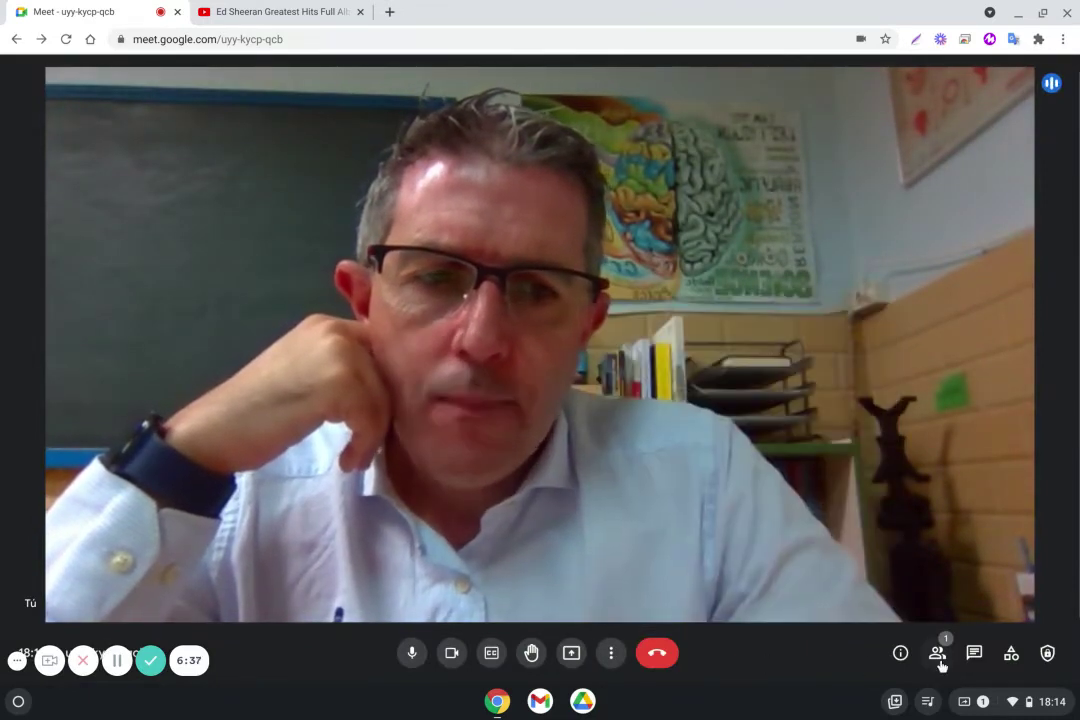
click(938, 655)
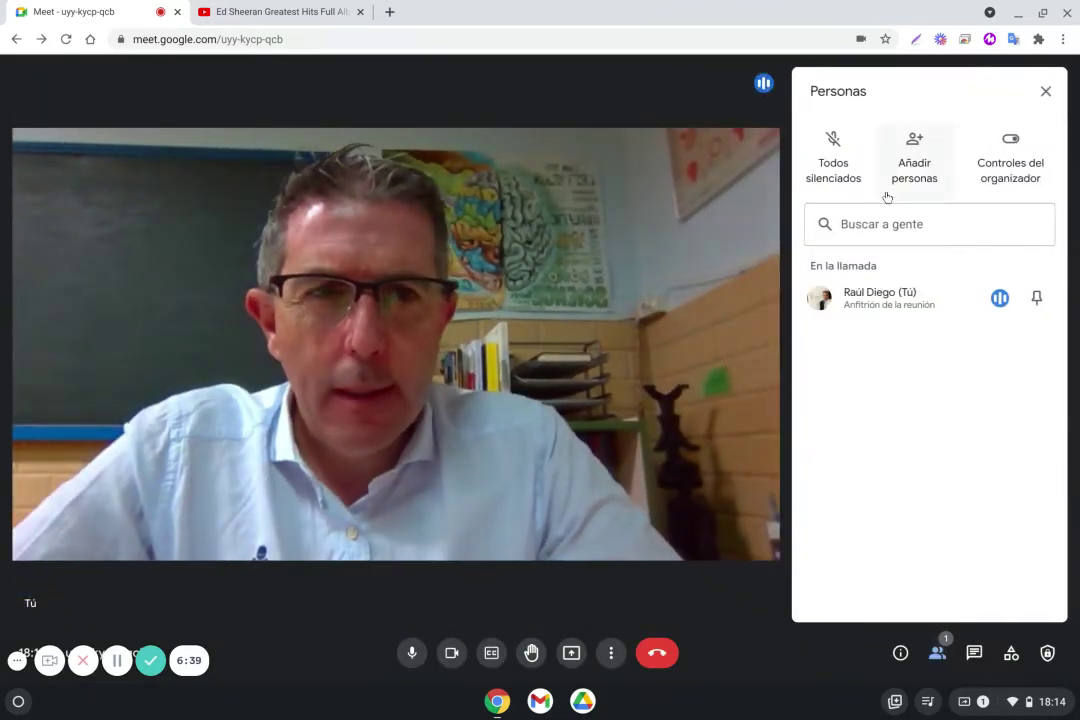
click(914, 160)
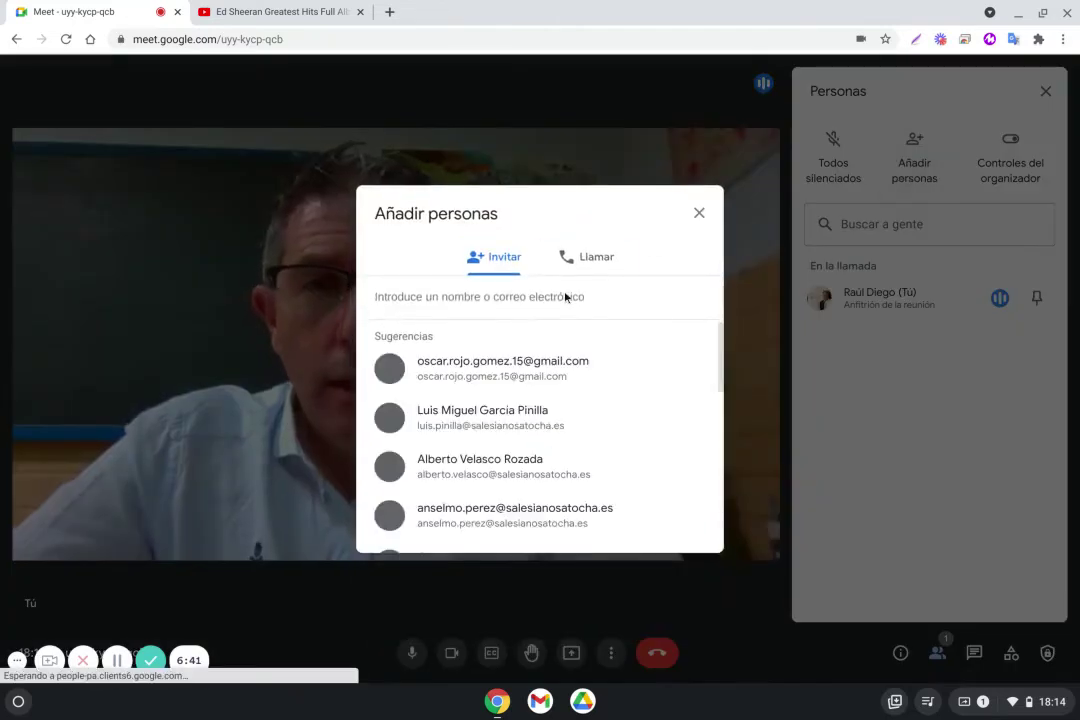
text(rauld)
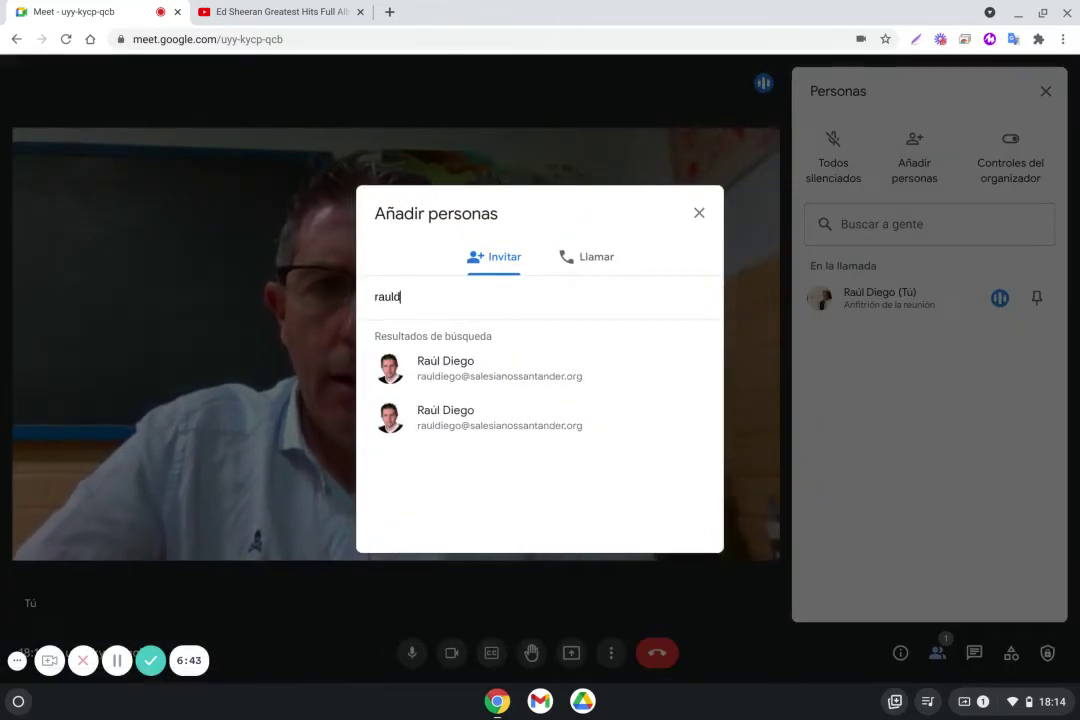
click(545, 366)
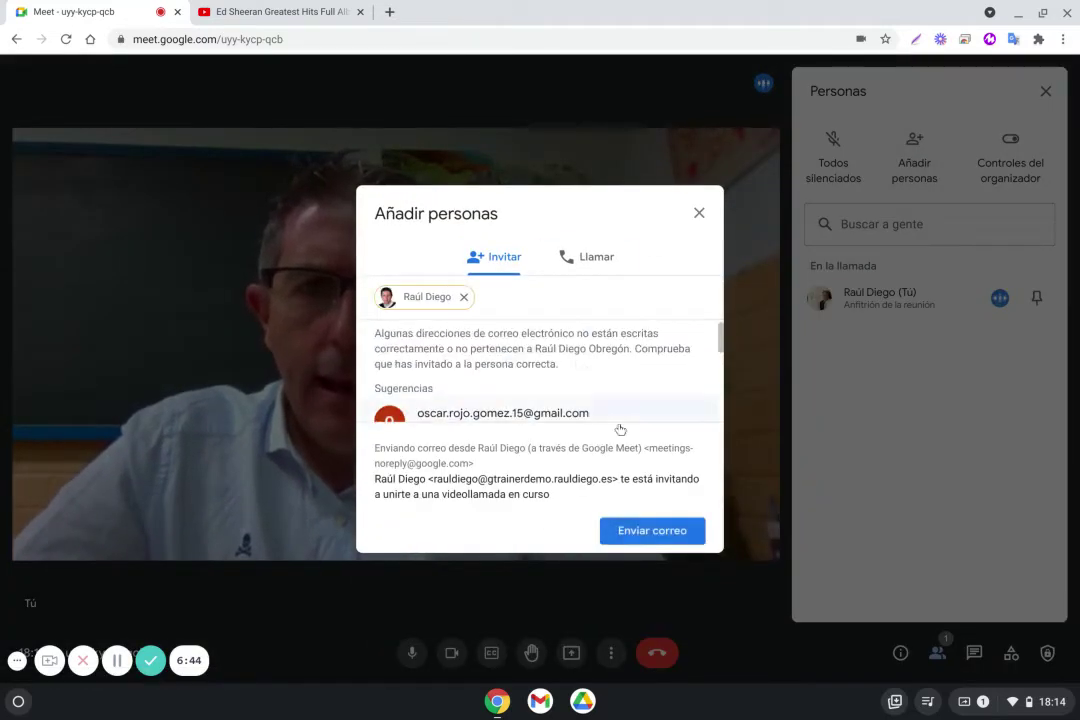
click(651, 529)
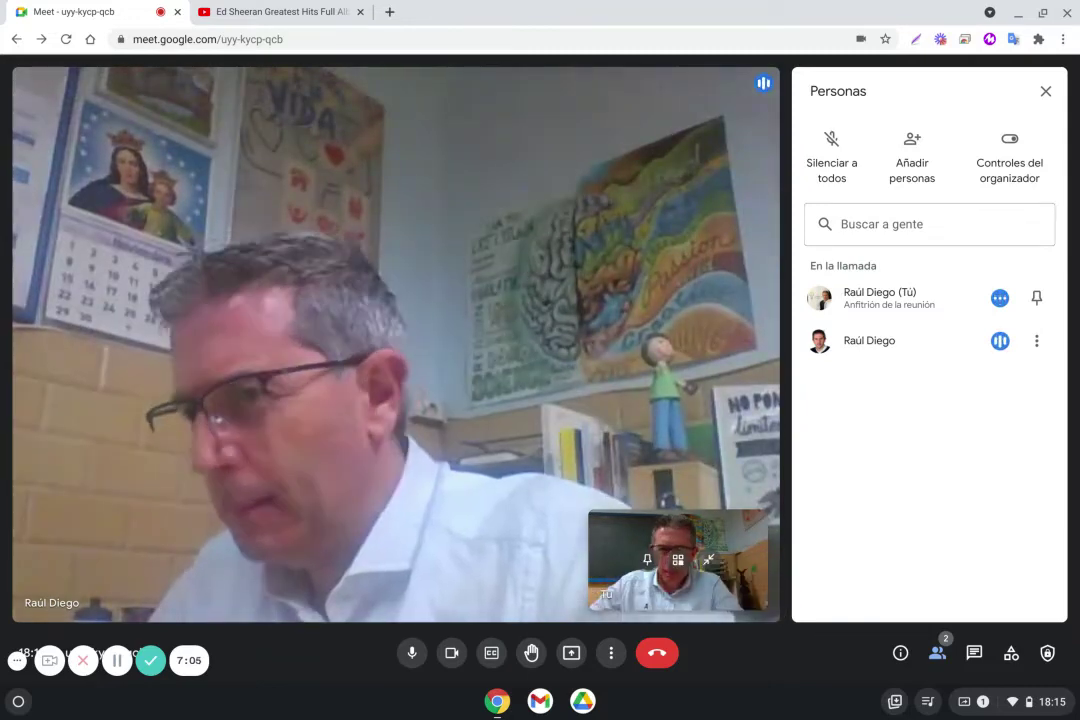
Step: Mute and unmute your own microphone, and try pinning your own video and the other participant's before unpinning
click(421, 653)
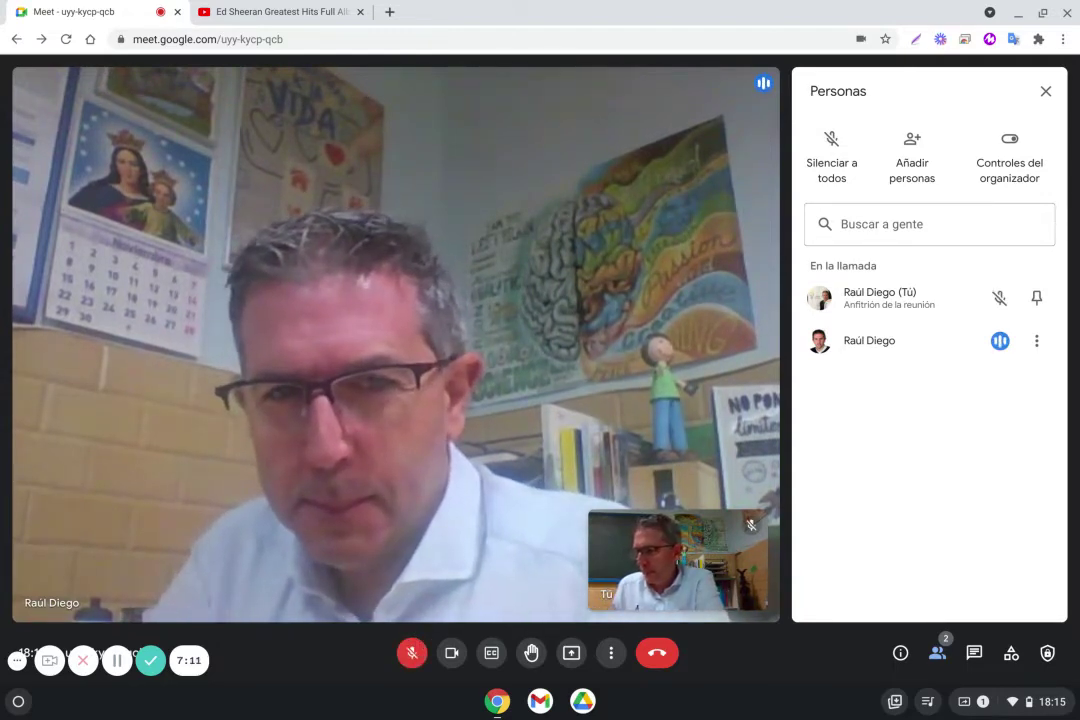
click(408, 656)
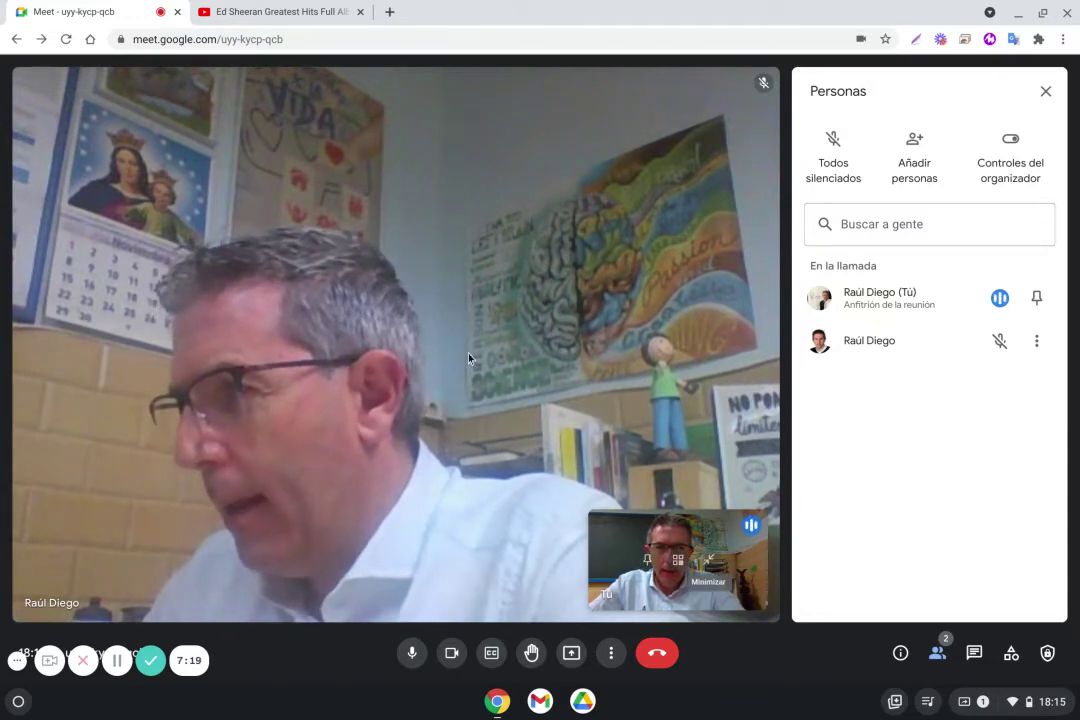
click(647, 560)
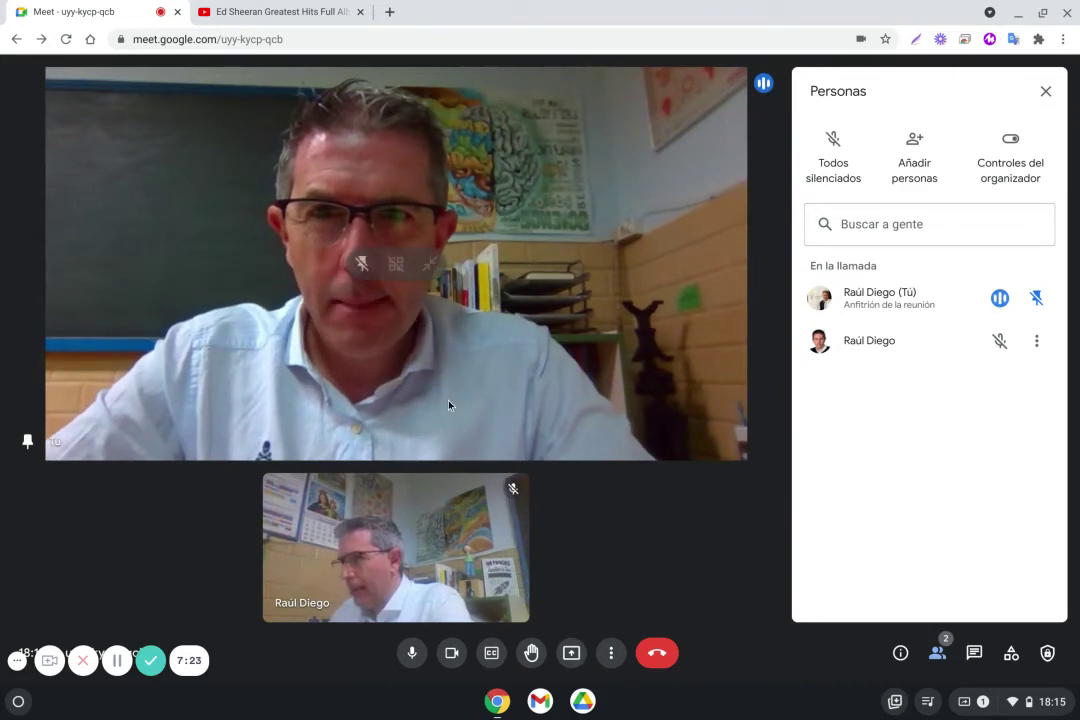
click(362, 547)
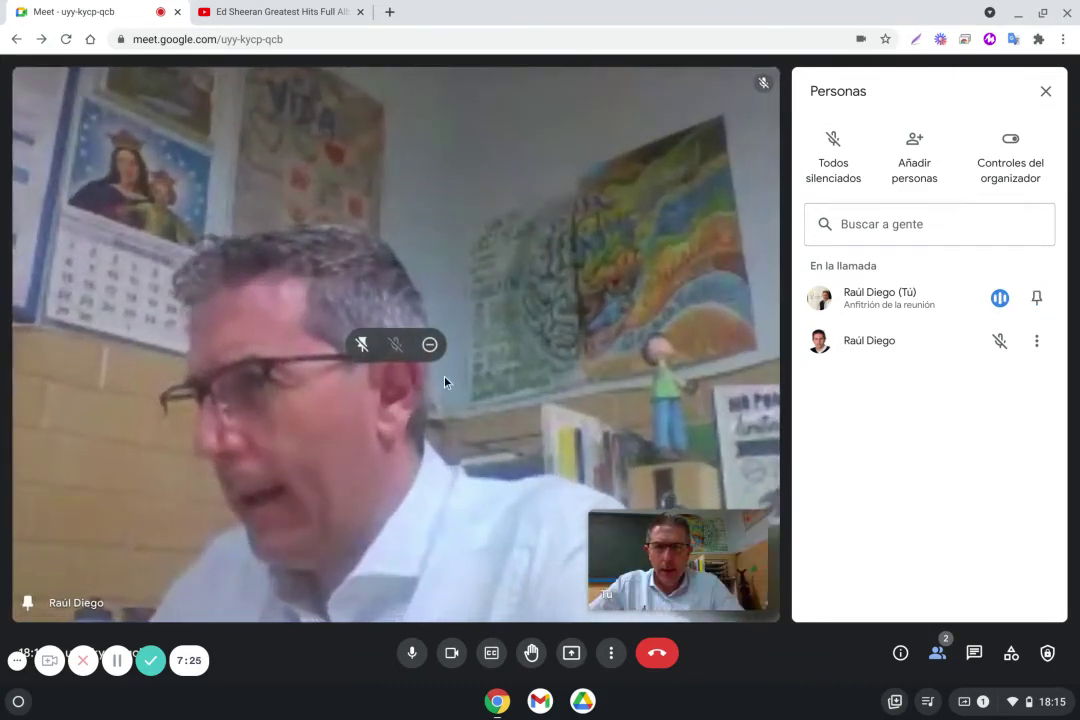
click(358, 345)
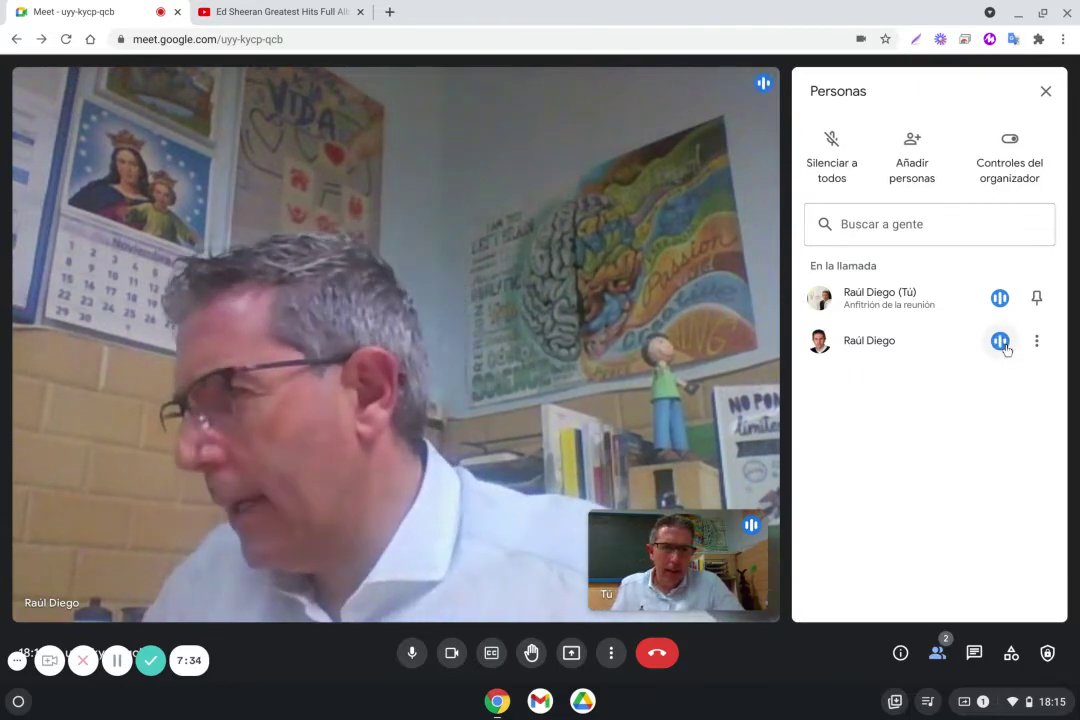
Step: Mute the other participant for everyone in the call and look at the options available for that participant
click(1001, 343)
click(643, 409)
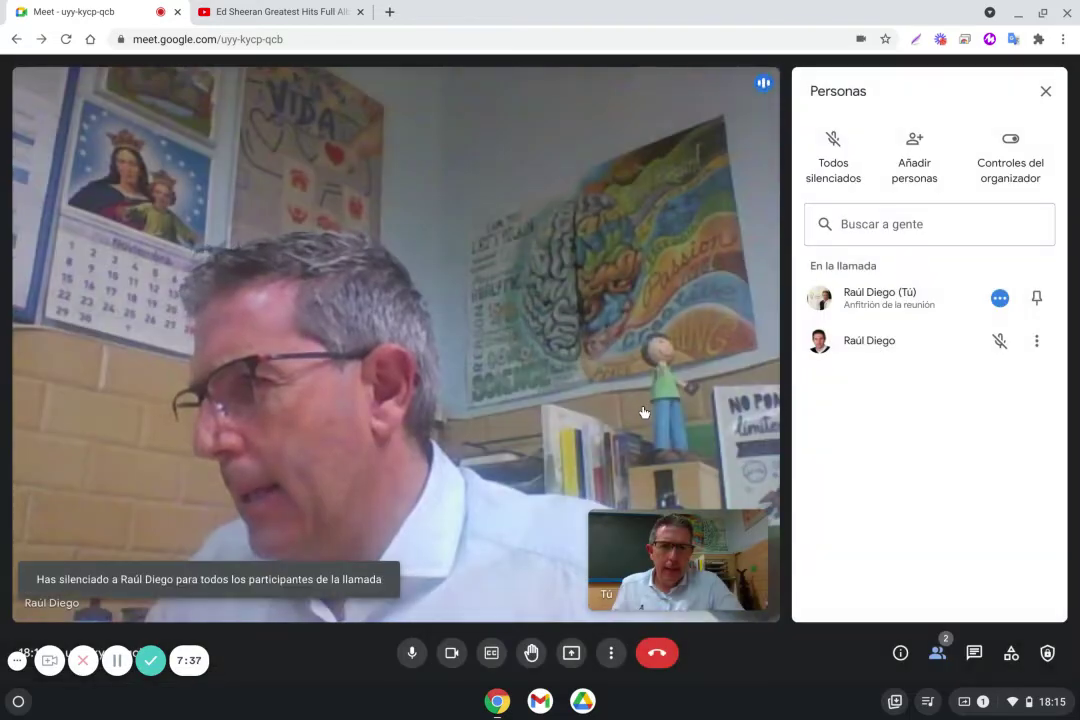
click(1036, 341)
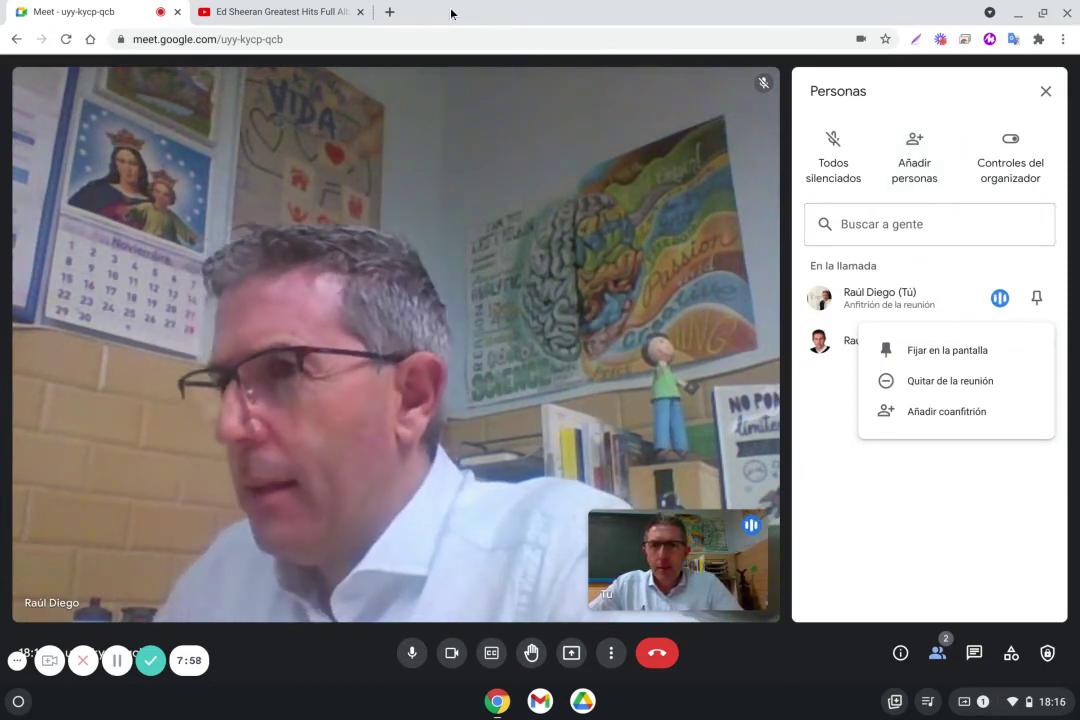
click(326, 32)
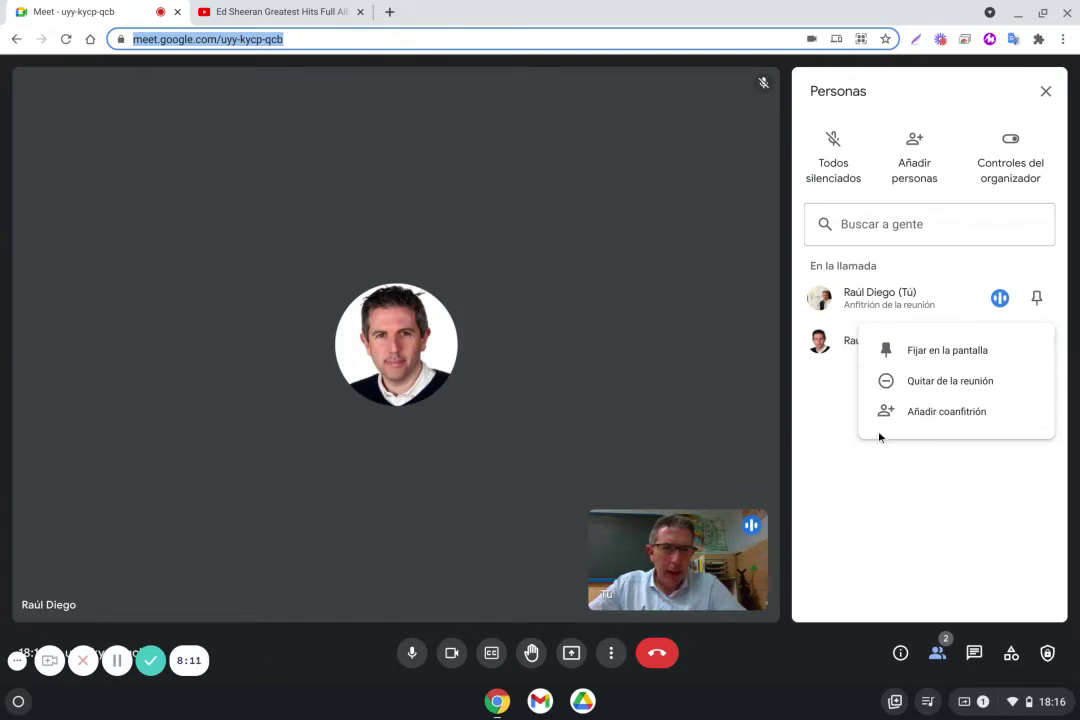
click(1005, 163)
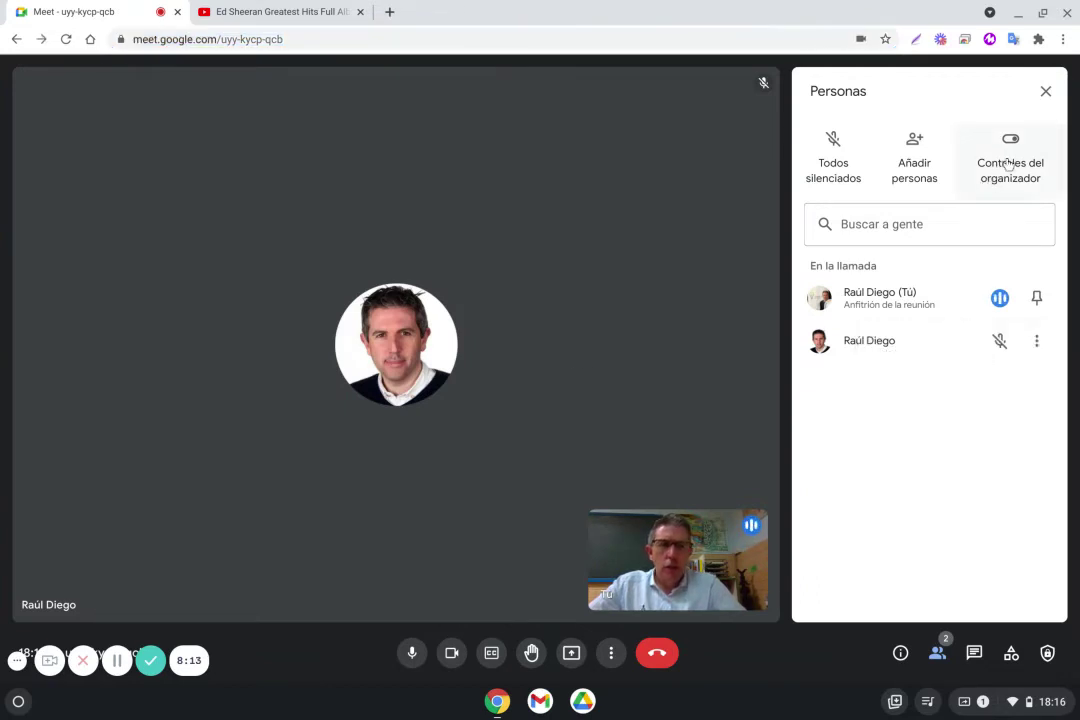
Step: Review the organizer controls in the people list and open the call messages
click(1008, 164)
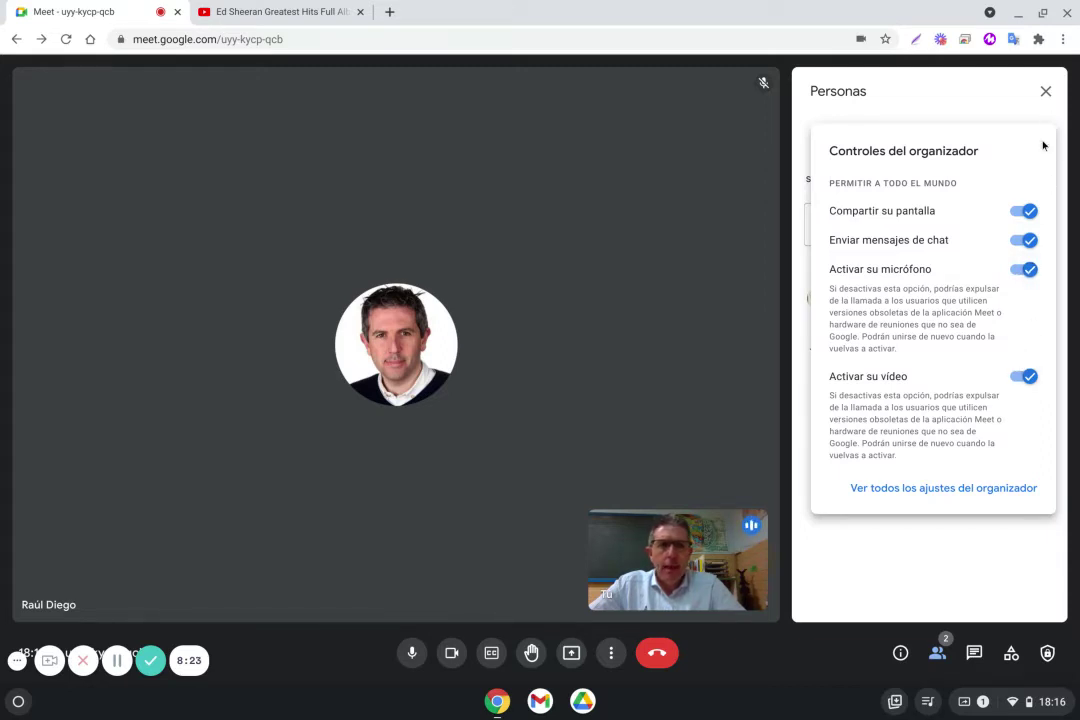
click(1045, 92)
click(980, 653)
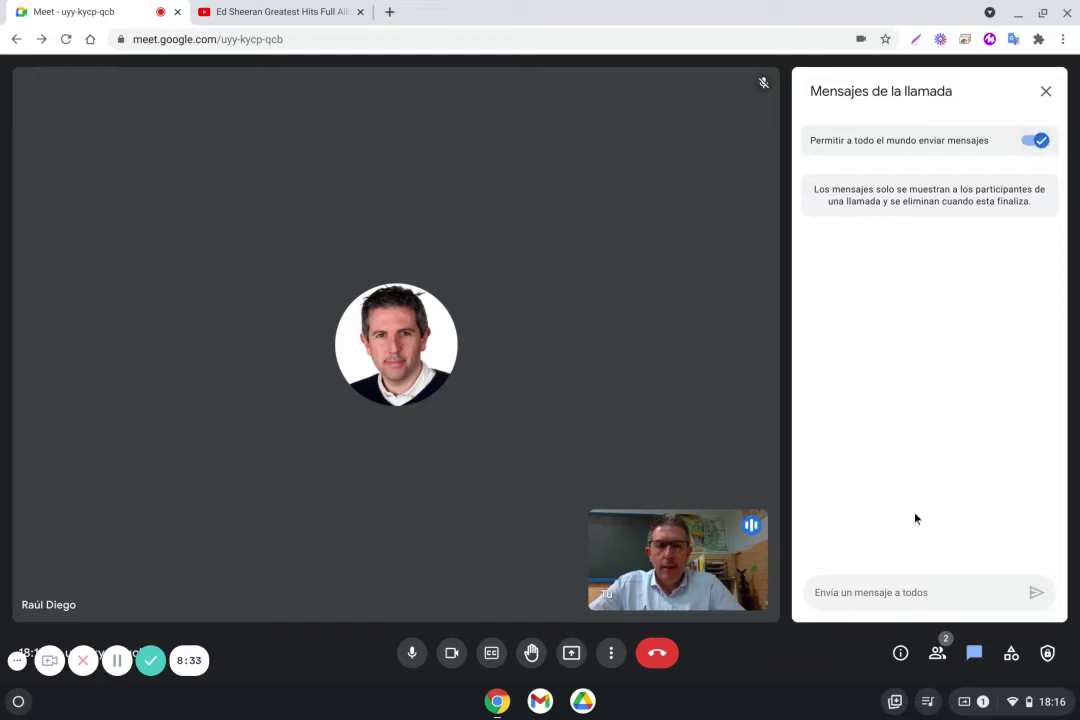
Step: Start a new Pizarra from the meeting activities and share it with the participant with Editar access, accepting sharing outside the organization
click(1011, 653)
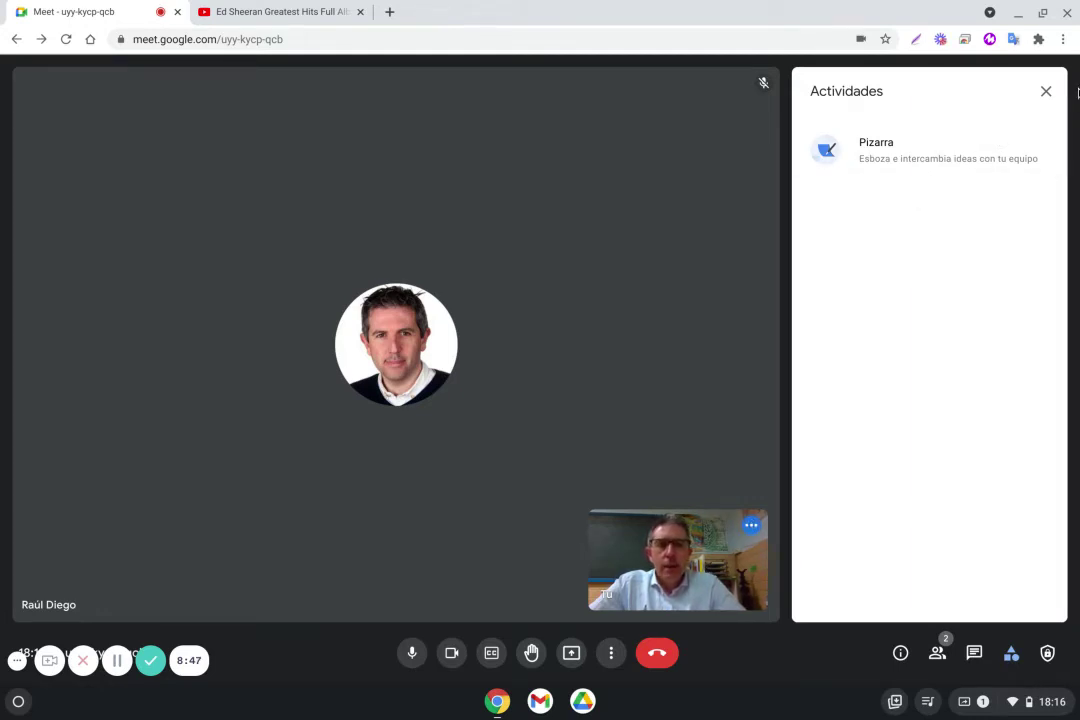
click(903, 156)
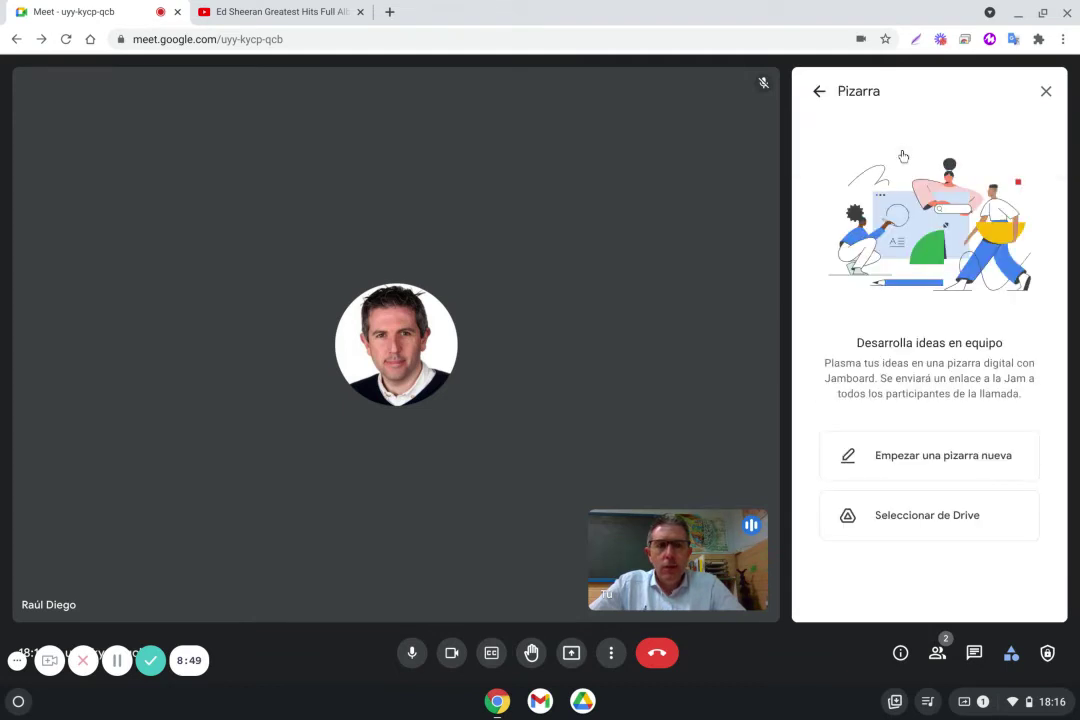
click(947, 460)
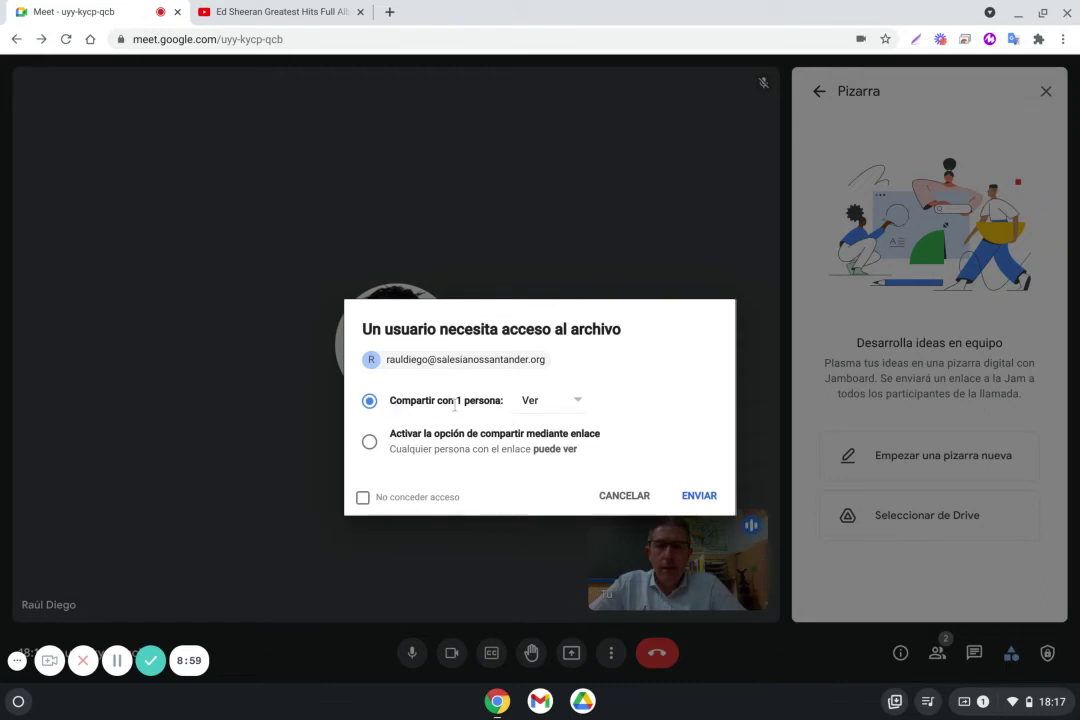
click(526, 417)
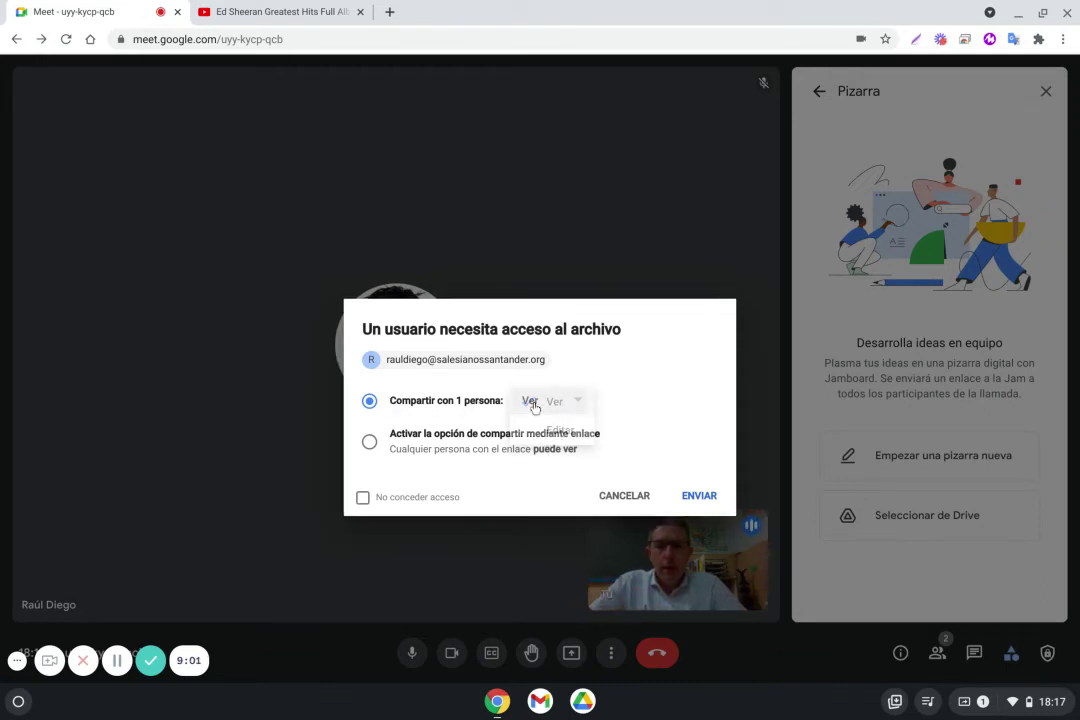
click(557, 430)
click(684, 497)
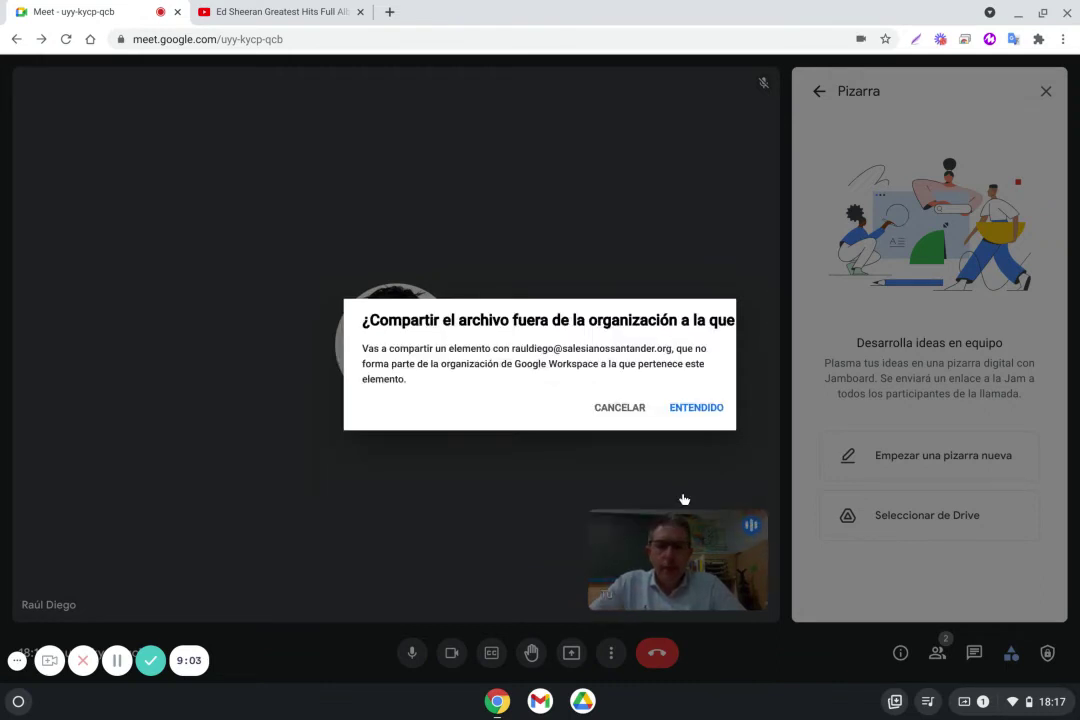
click(683, 408)
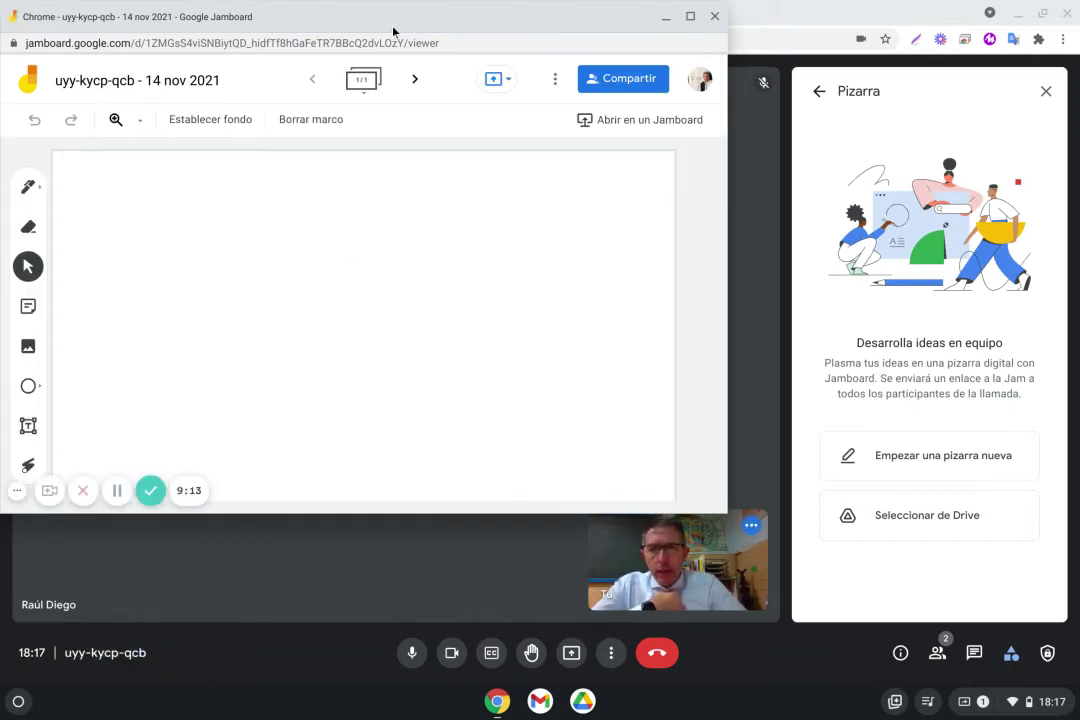
Step: Move the Jamboard window around to see the whiteboard and the meeting's Jamboard files, and close the window
drag(393, 31, 647, 58)
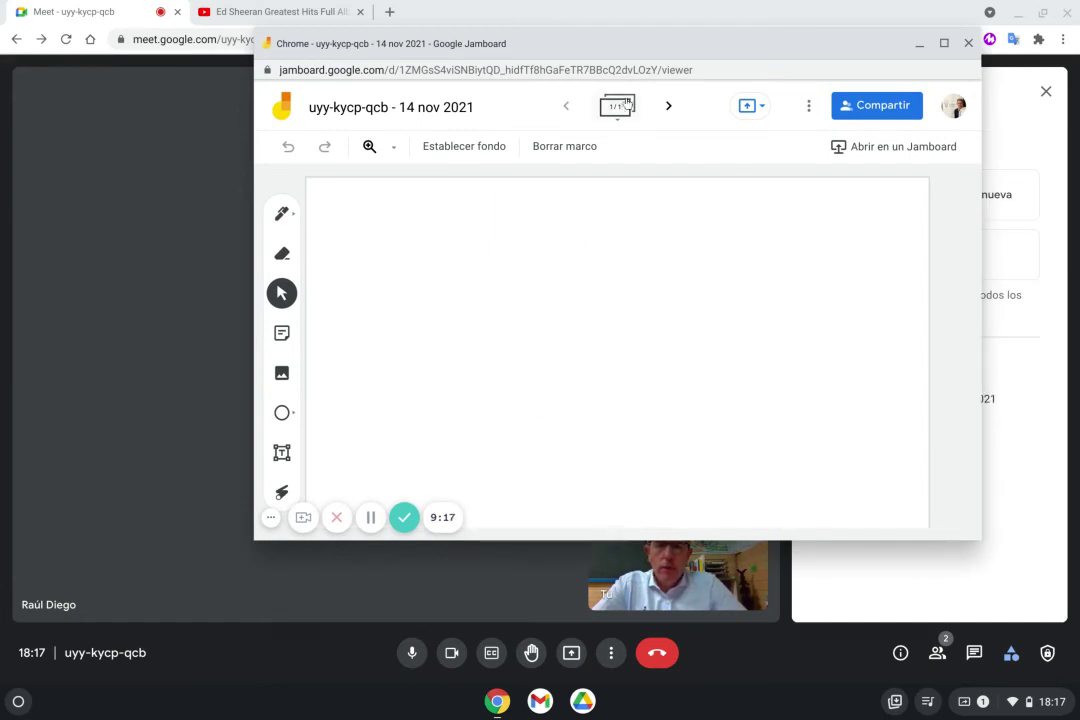
drag(639, 48, 637, 49)
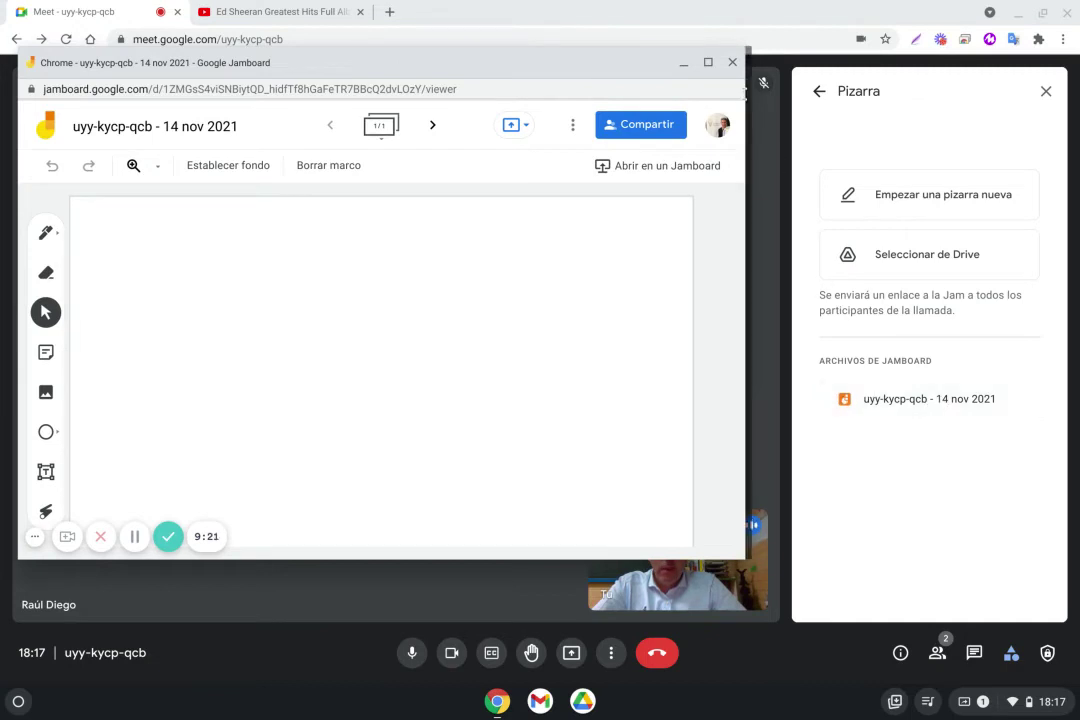
click(732, 62)
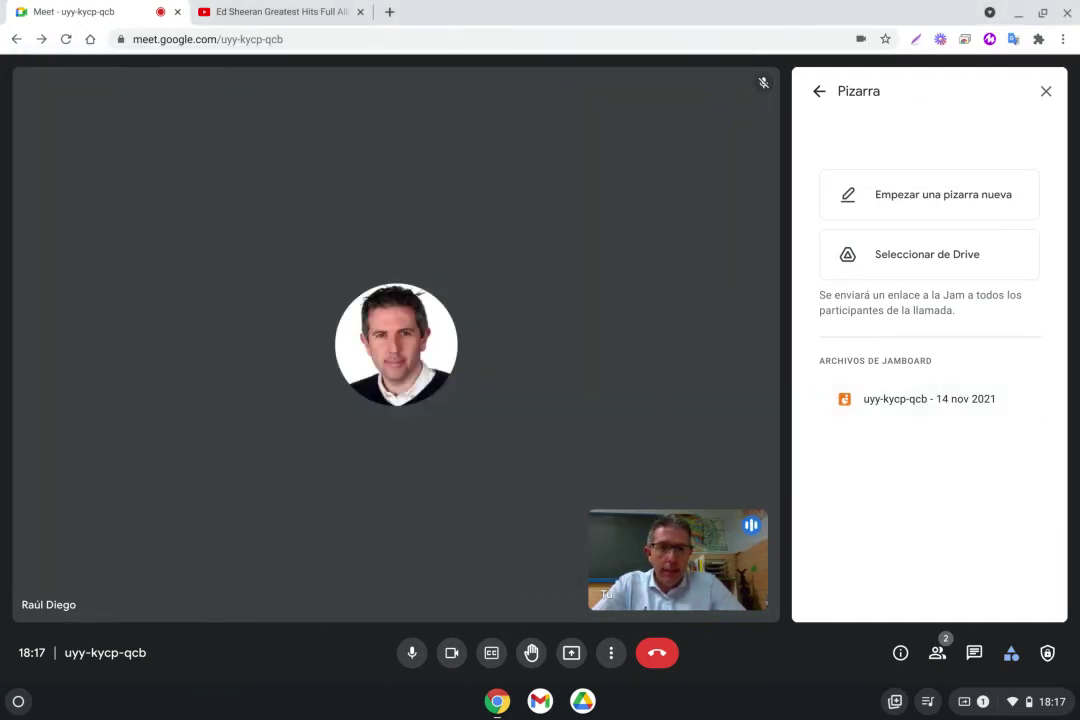
Step: End the video call for everyone with Finalizar la llamada and close the YouTube tab
click(656, 656)
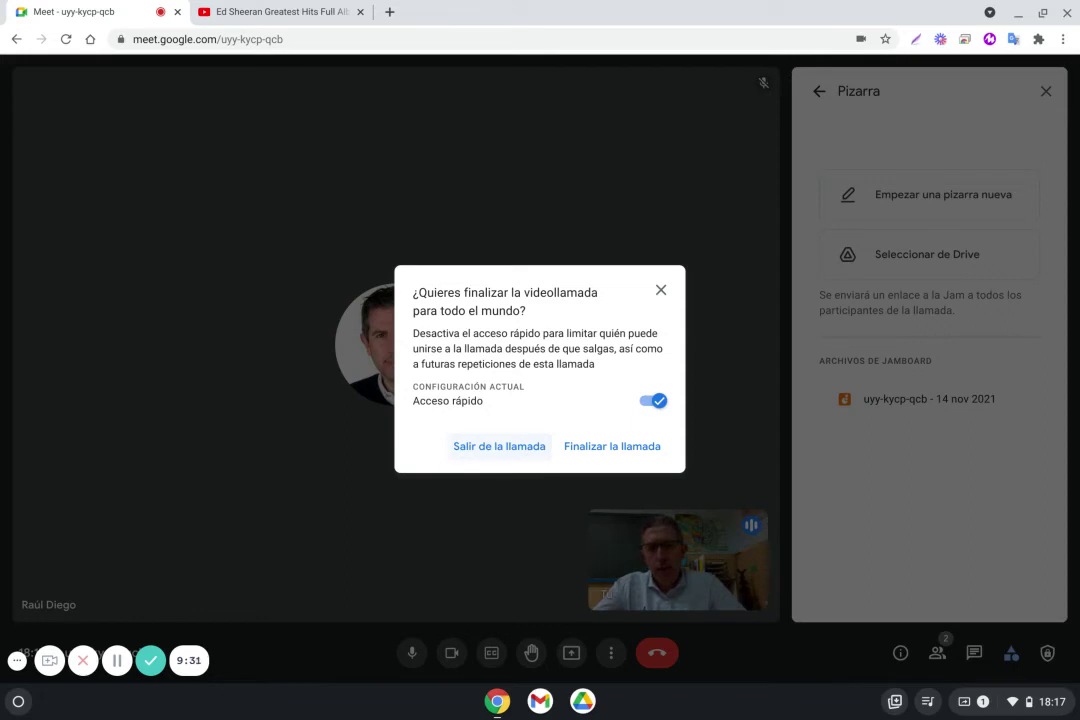
click(580, 446)
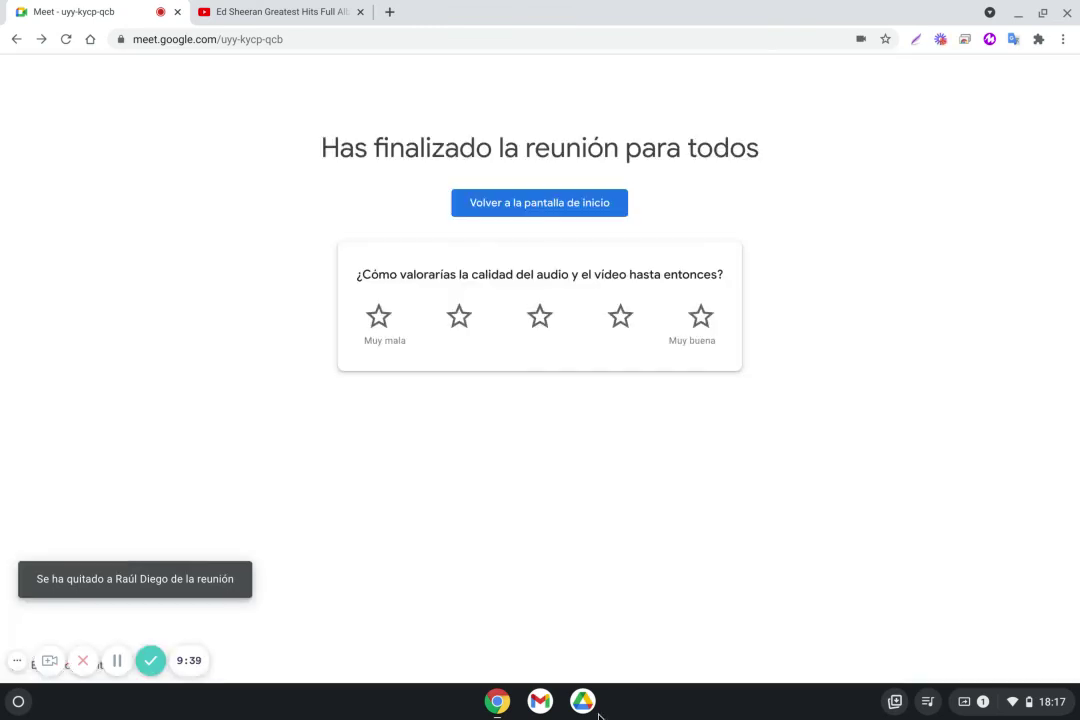
click(360, 12)
Step: Start an instant meeting by going to meet.new in a new browser tab
click(207, 12)
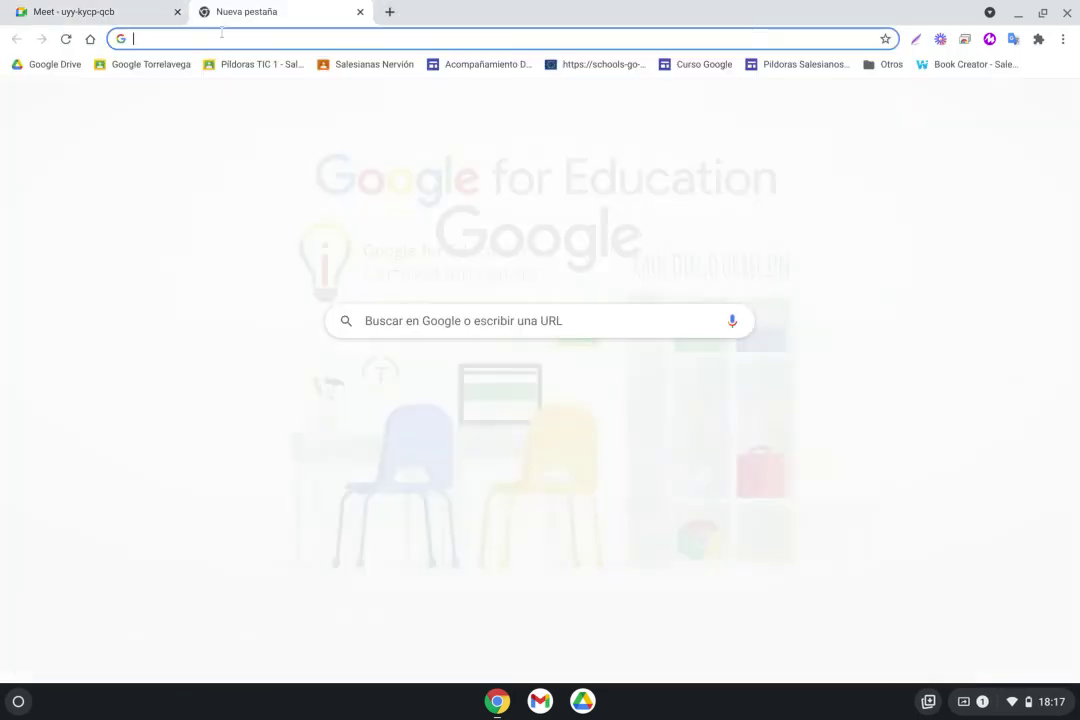
text(mee)
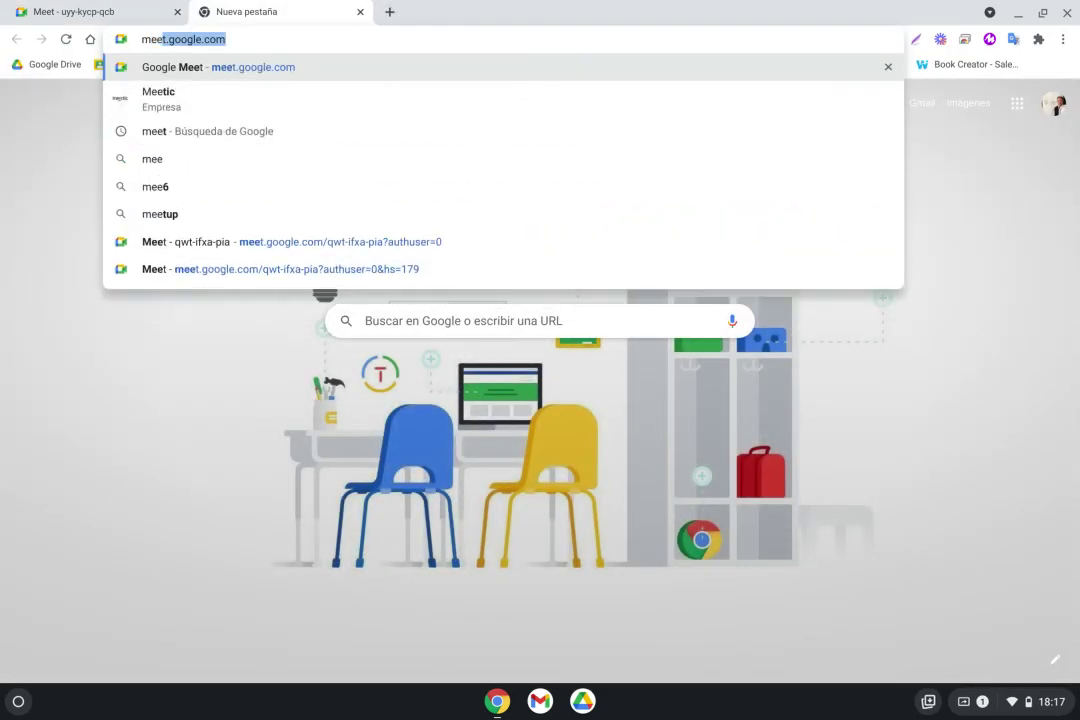
text(t.new)
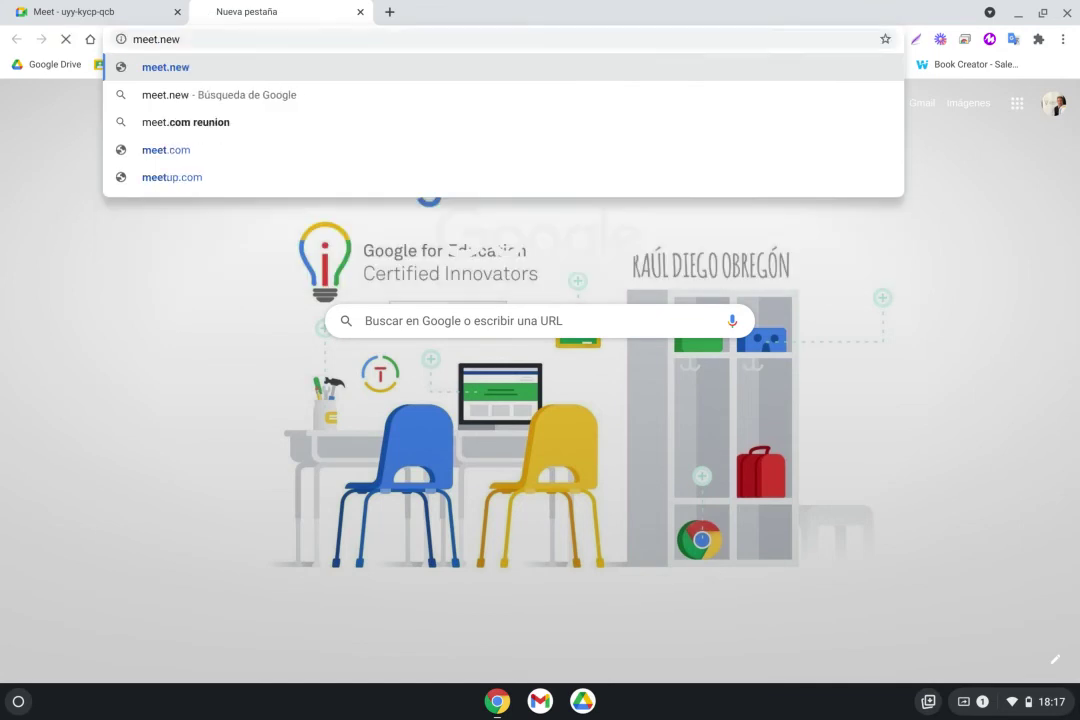
key(Return)
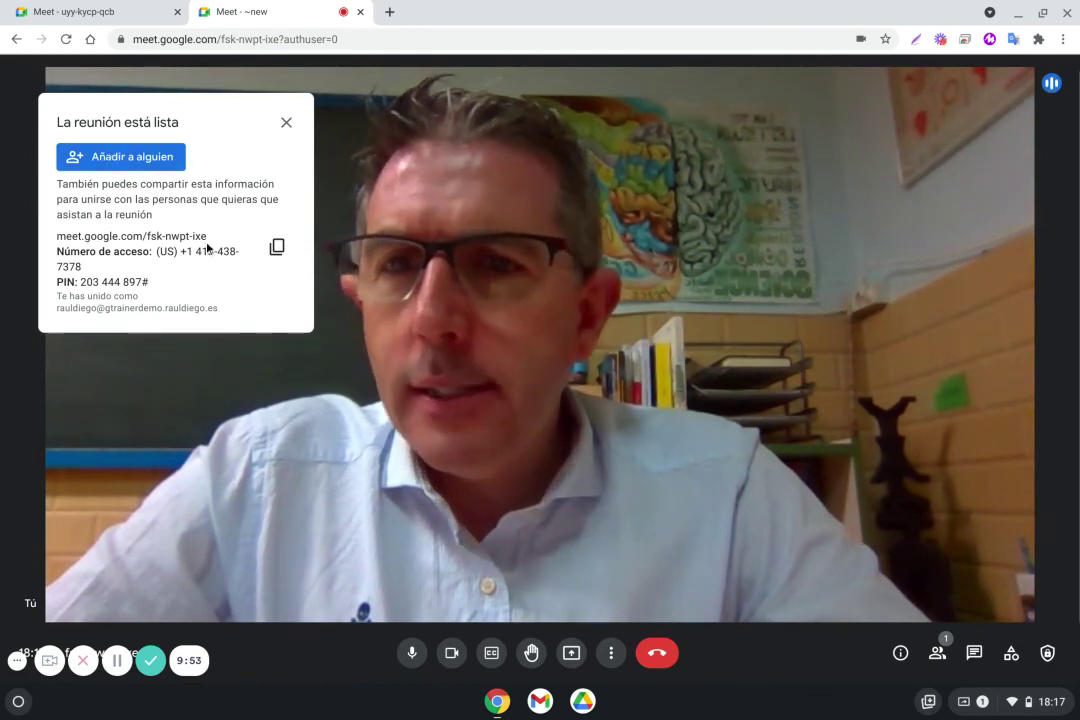
Step: Highlight the new meeting's link, look at the Añadir personas options, and dismiss the meeting-ready information card
drag(200, 236, 55, 244)
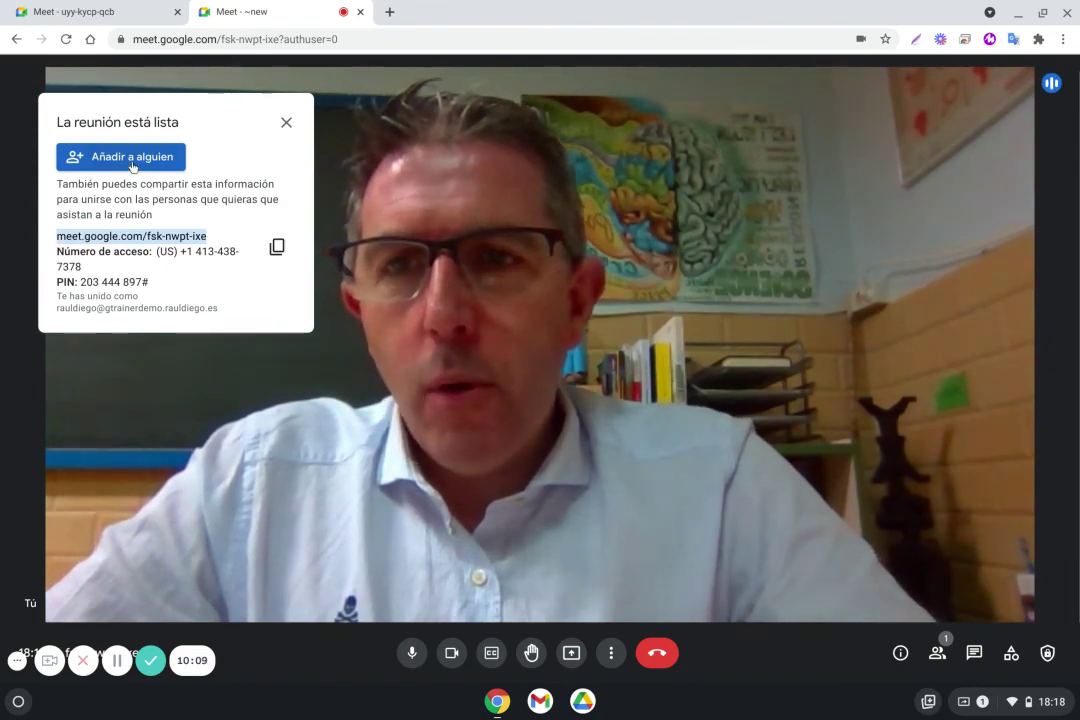
key(Return)
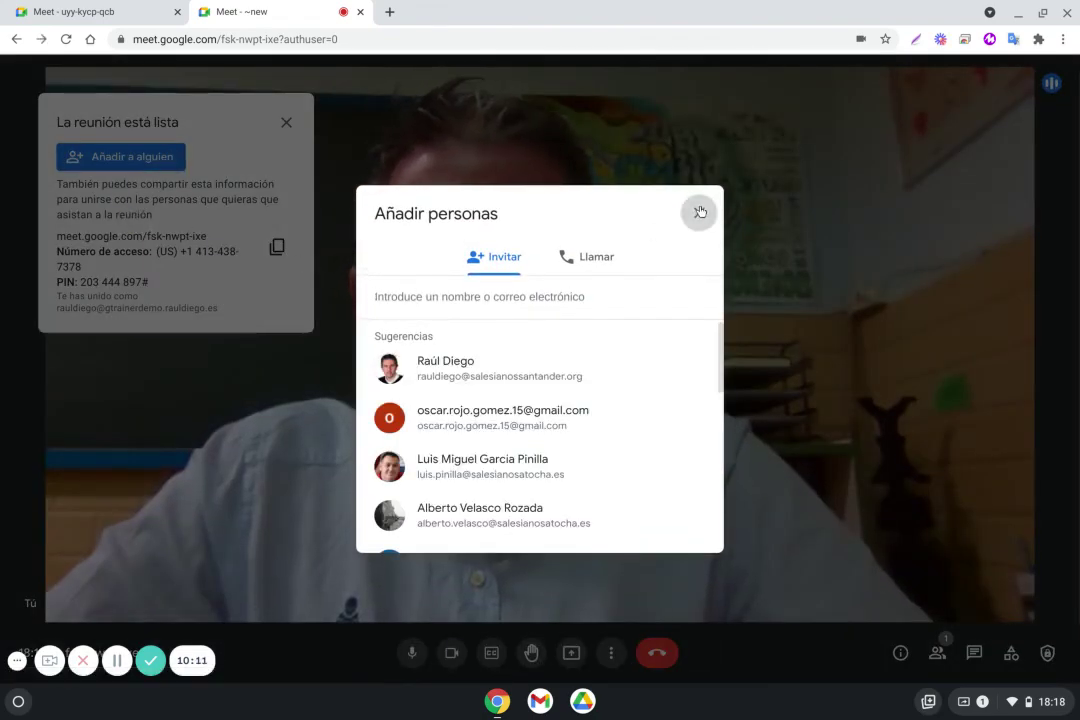
click(694, 212)
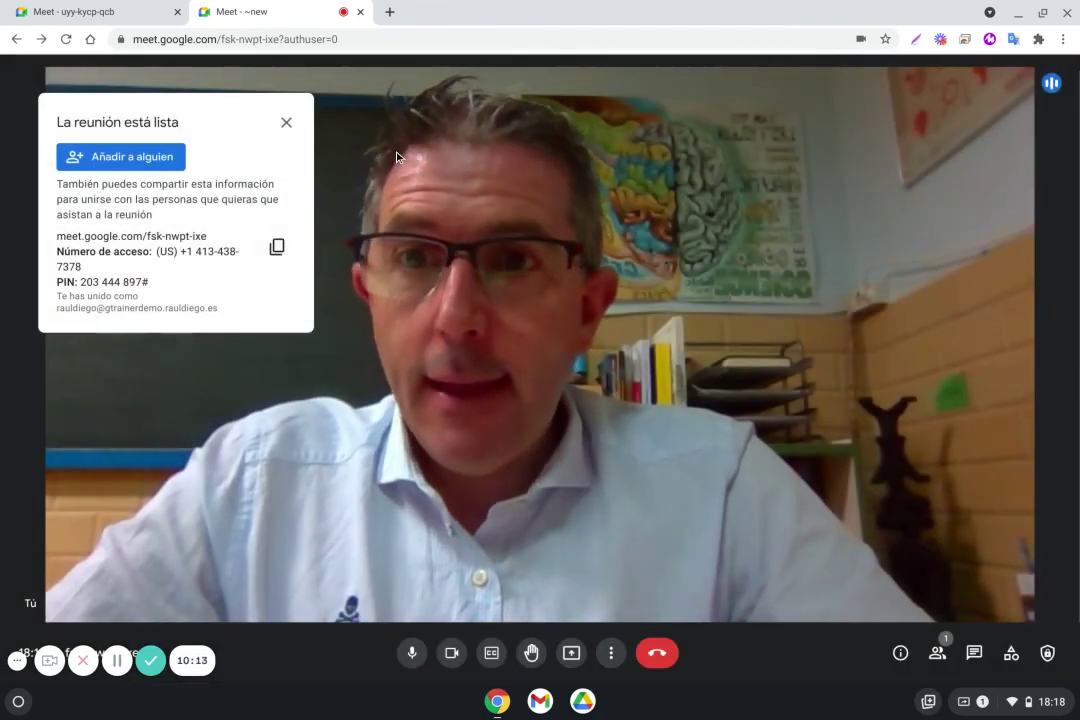
drag(204, 236, 57, 236)
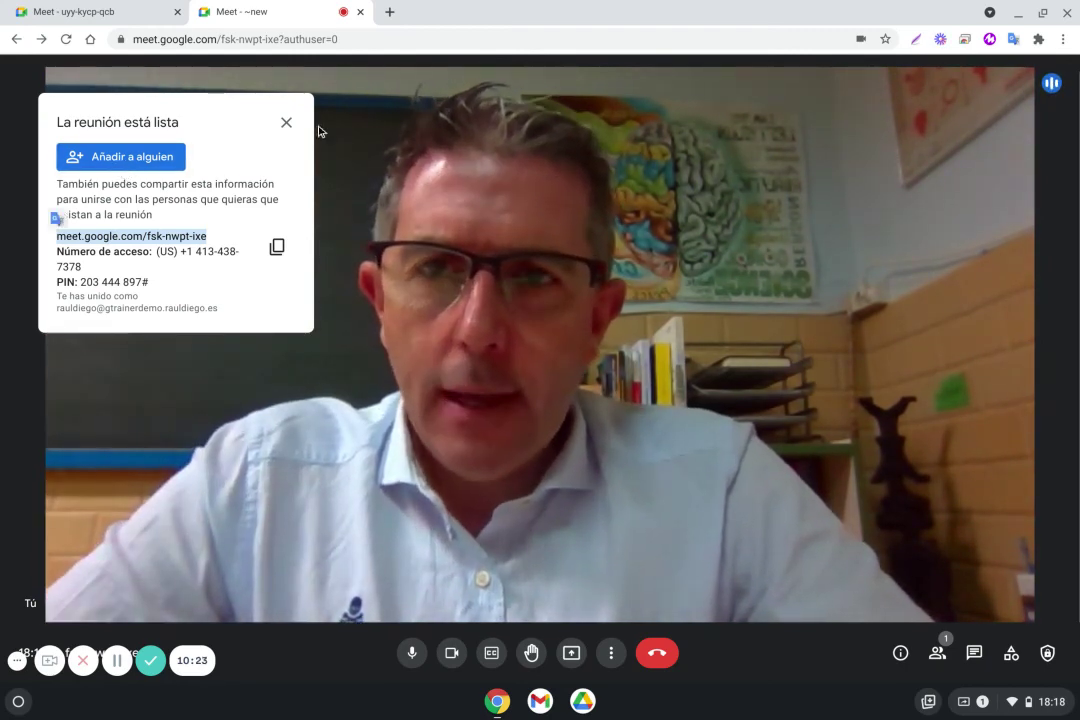
click(285, 123)
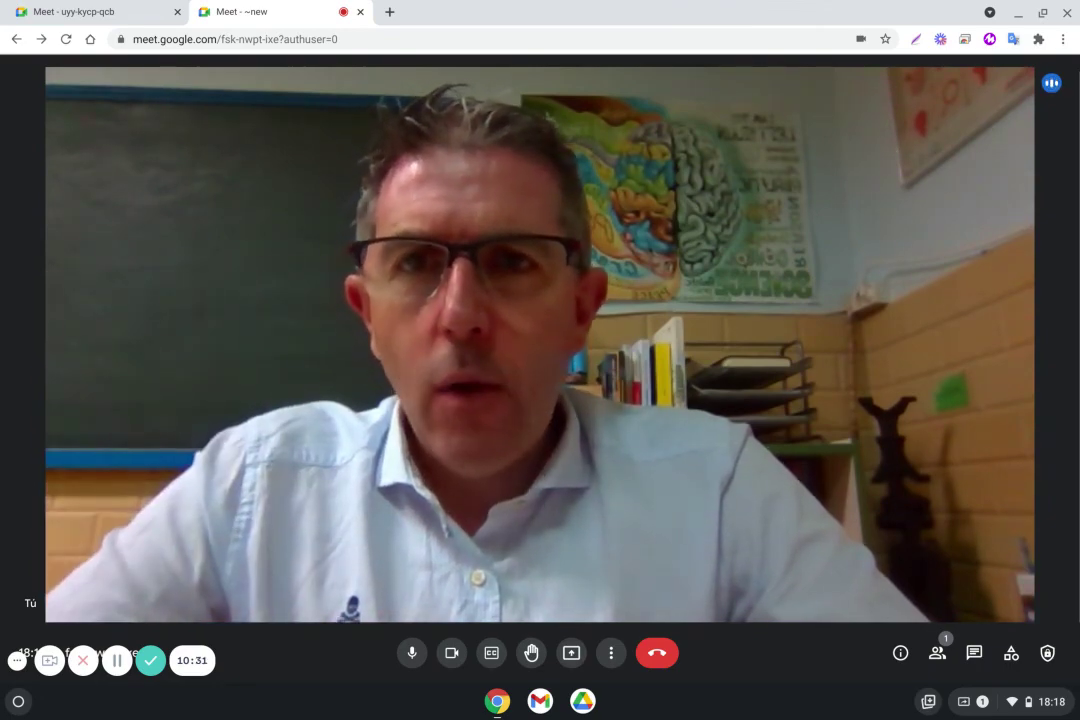
Step: Switch to Google Calendar in a new browser tab and dismiss its notification permission request
click(390, 12)
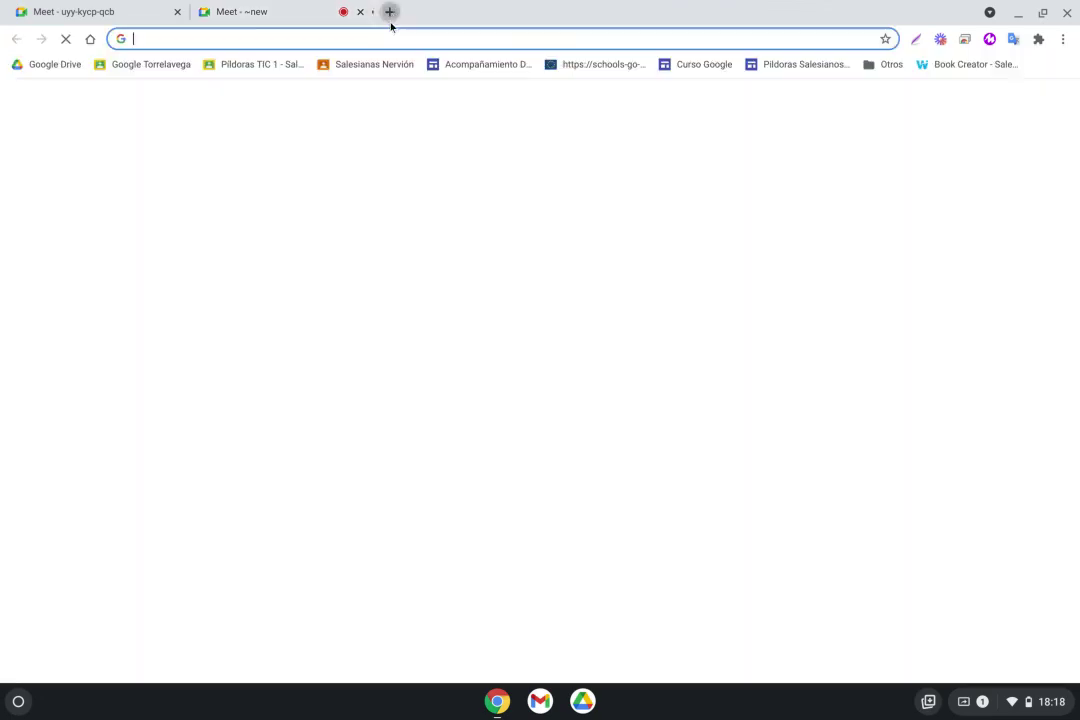
text(cal)
key(Return)
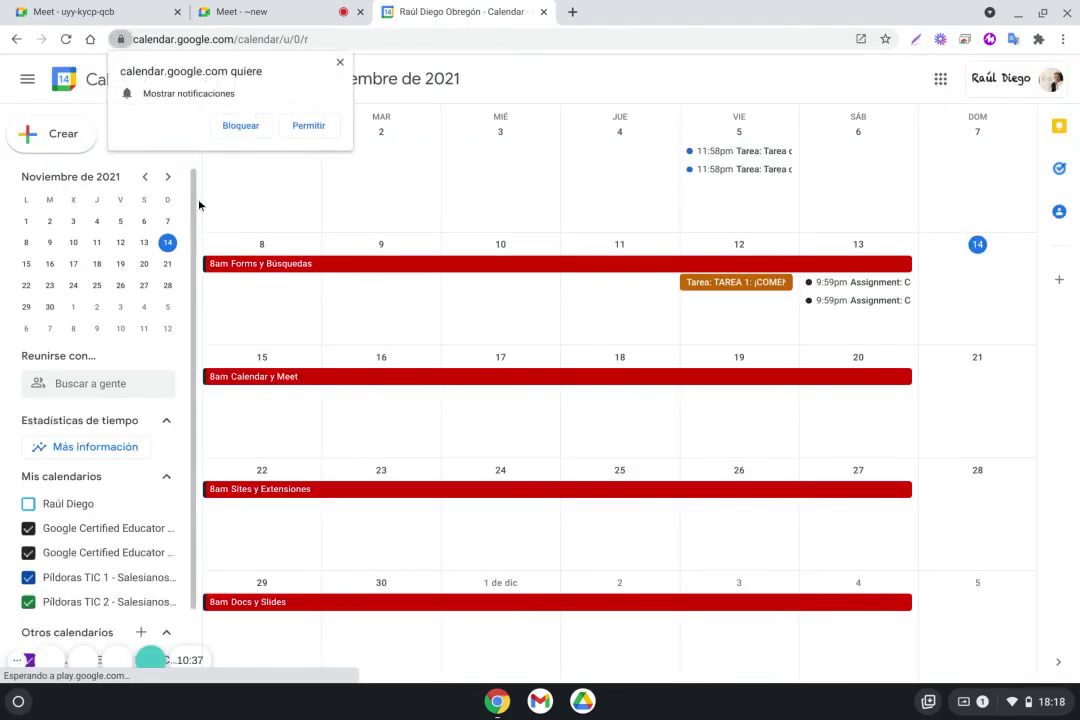
click(338, 63)
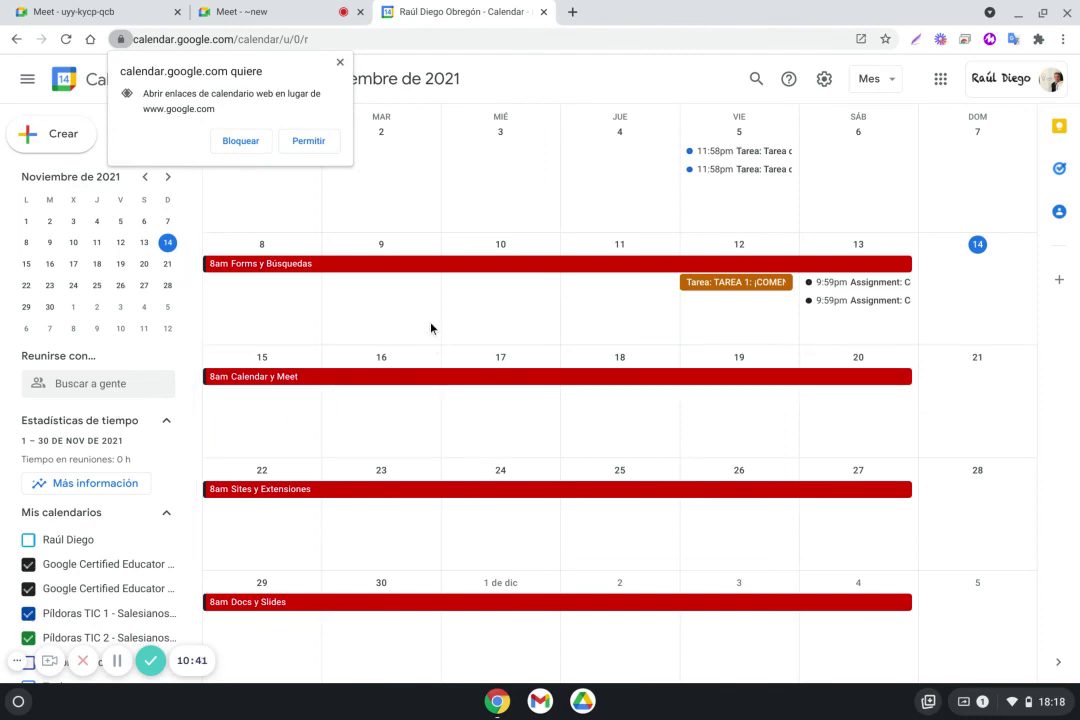
Step: Create an all-day event on 16 November 2021, dismissing the calendar link permission request, and add a Google Meet video call to it
click(361, 425)
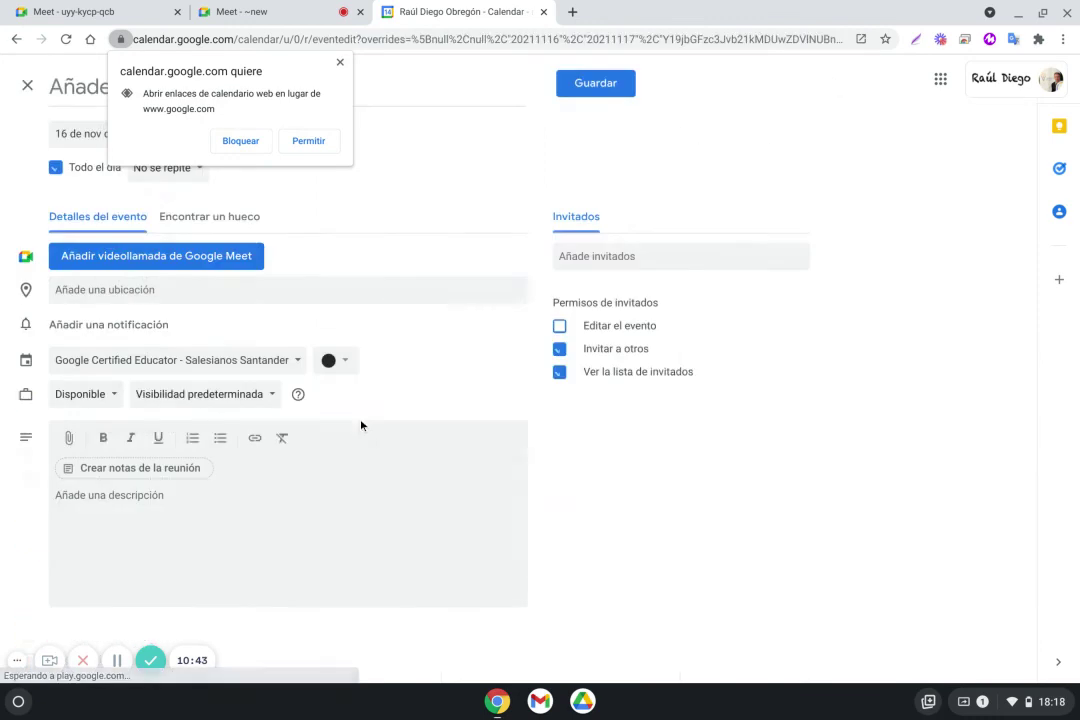
click(340, 65)
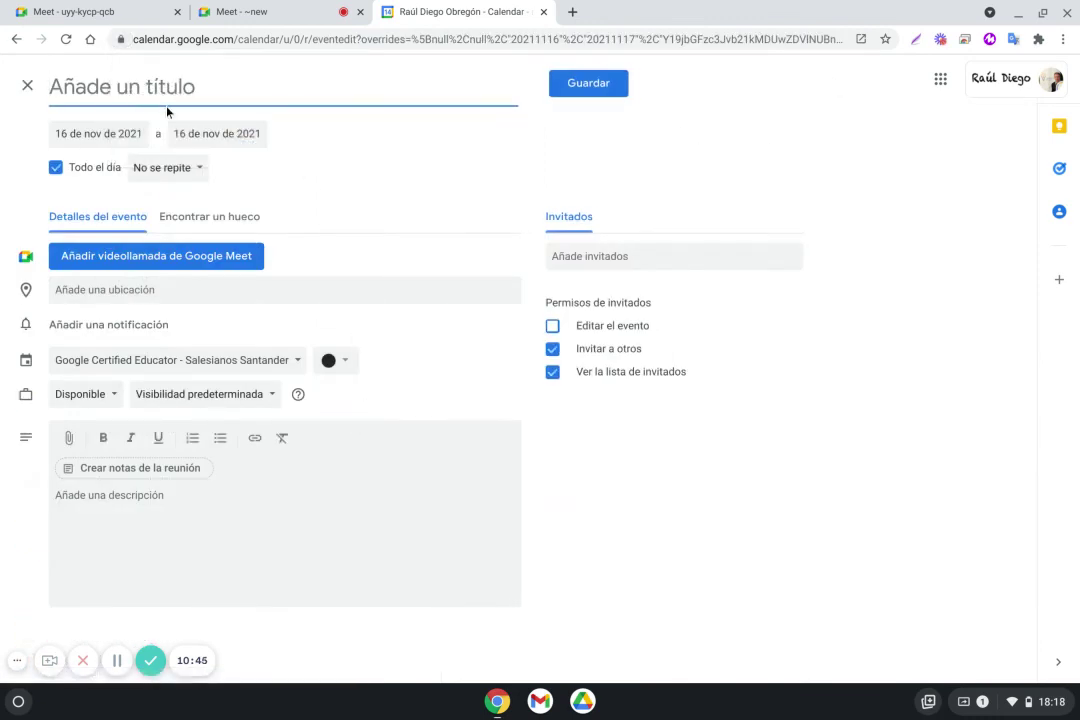
click(157, 257)
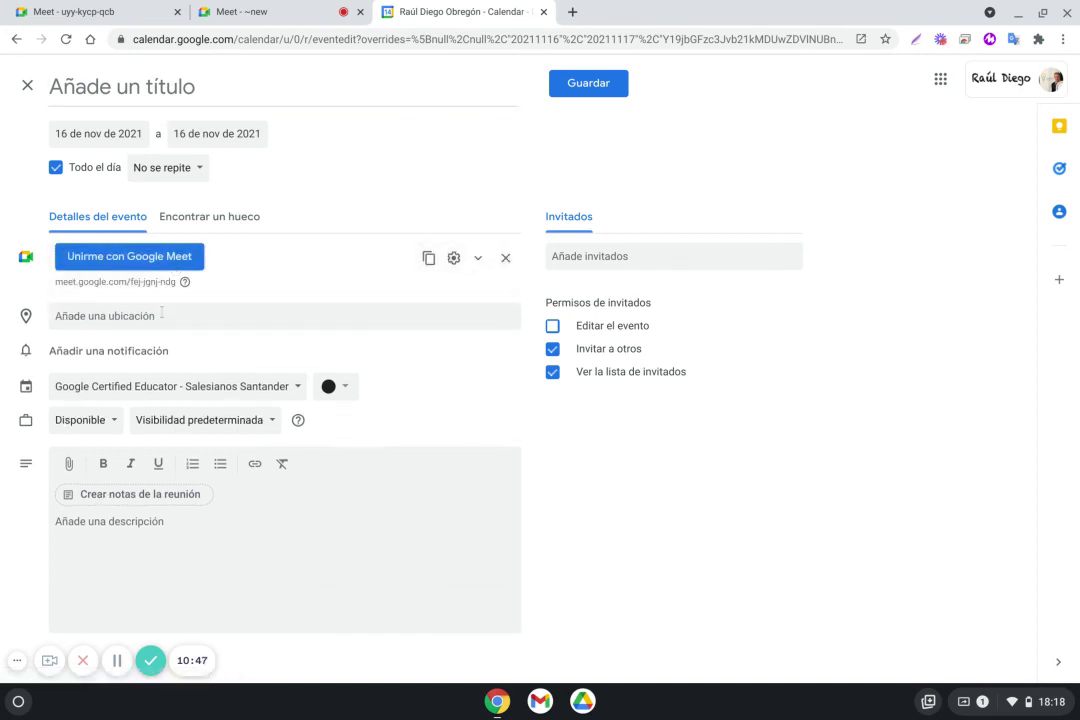